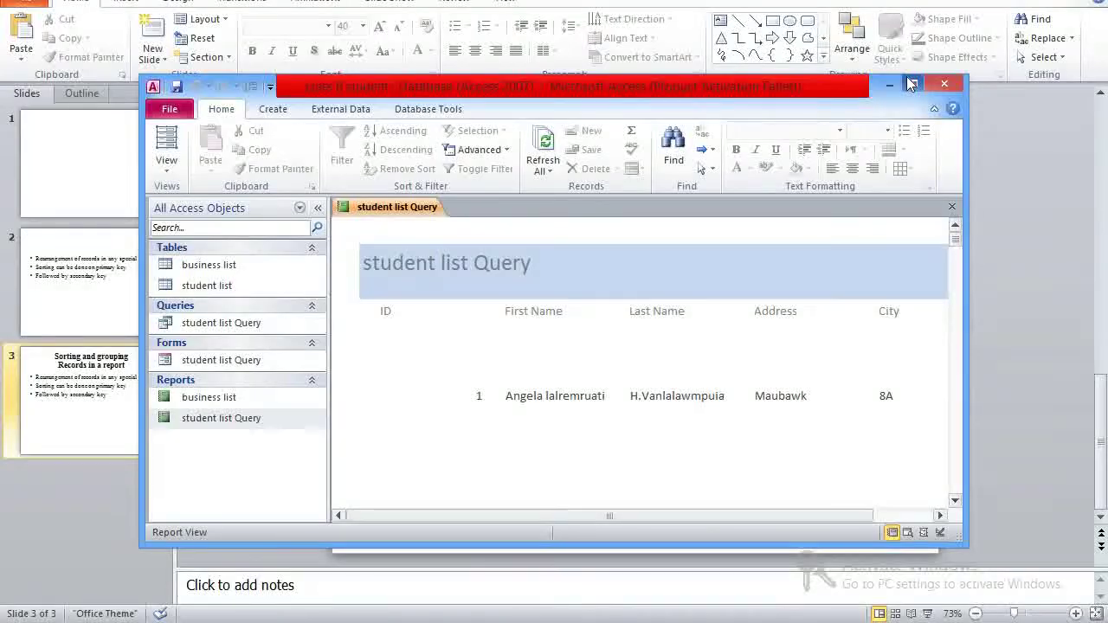
# Open the class 8 student.accdb database and its student list Query report, and maximize the window
pyautogui.scroll(-3, 707, 366)
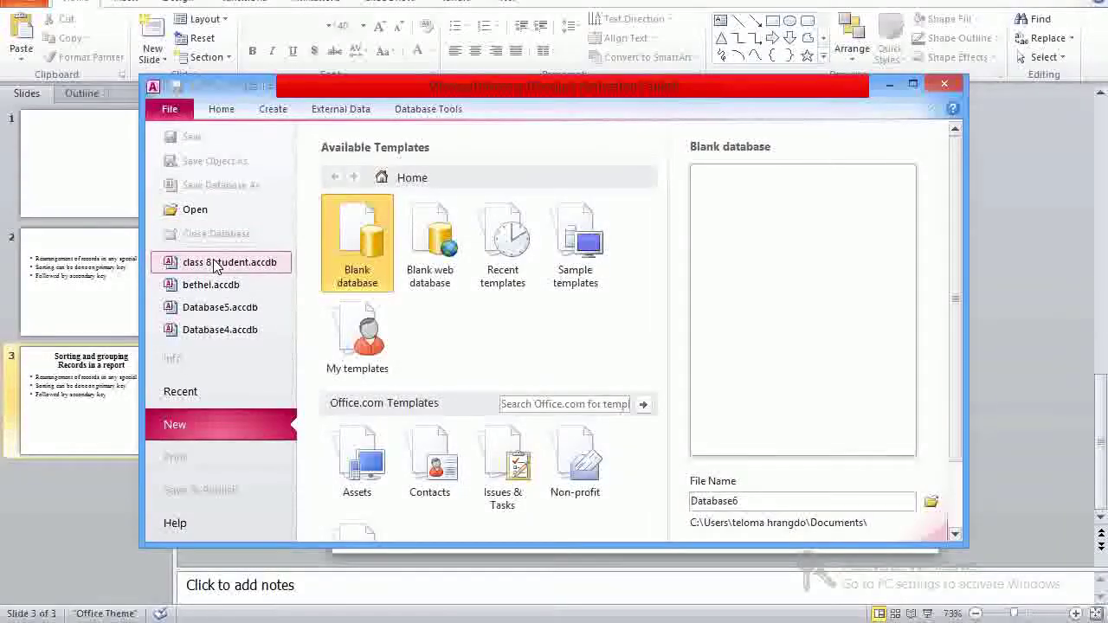
pyautogui.click(216, 262)
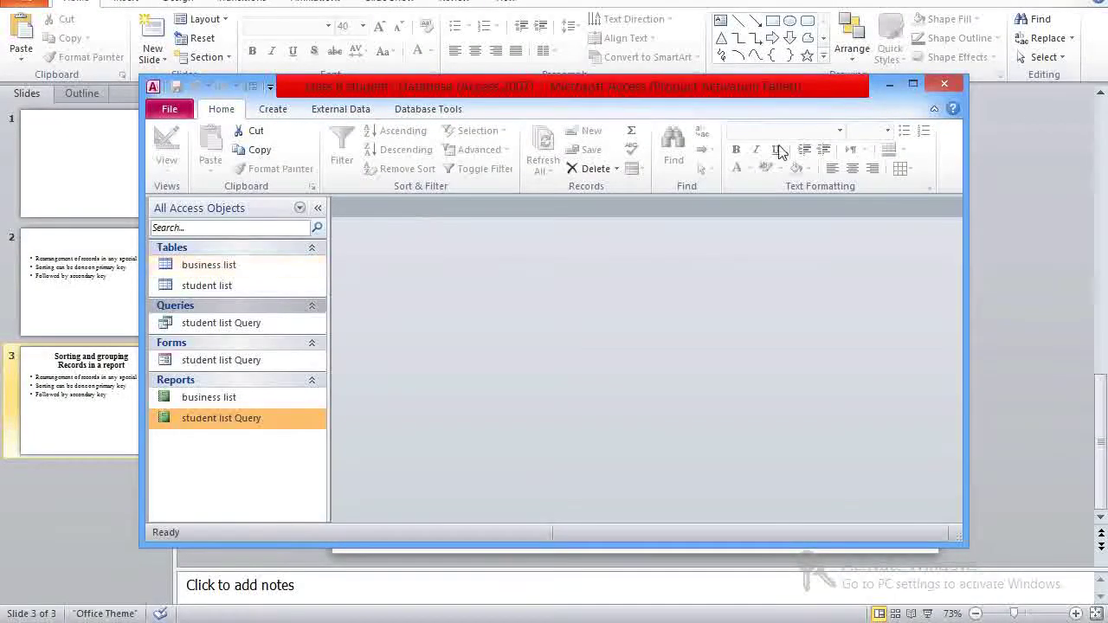
pyautogui.doubleClick(192, 418)
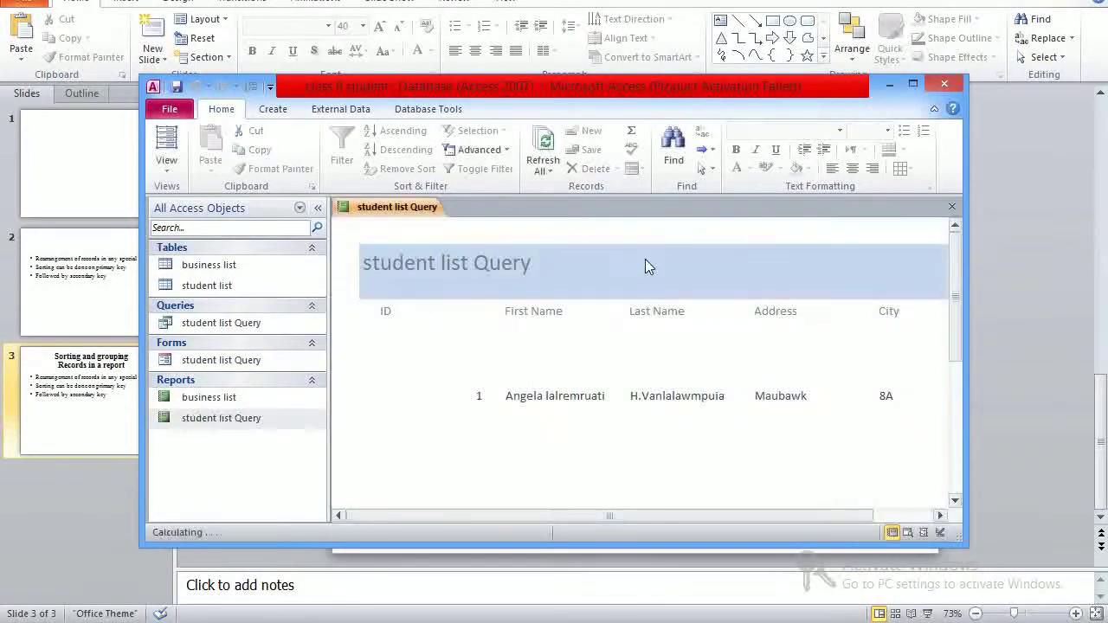
pyautogui.click(910, 84)
# Look through the records of the student list Query report to examine their current order
pyautogui.scroll(-4, 705, 368)
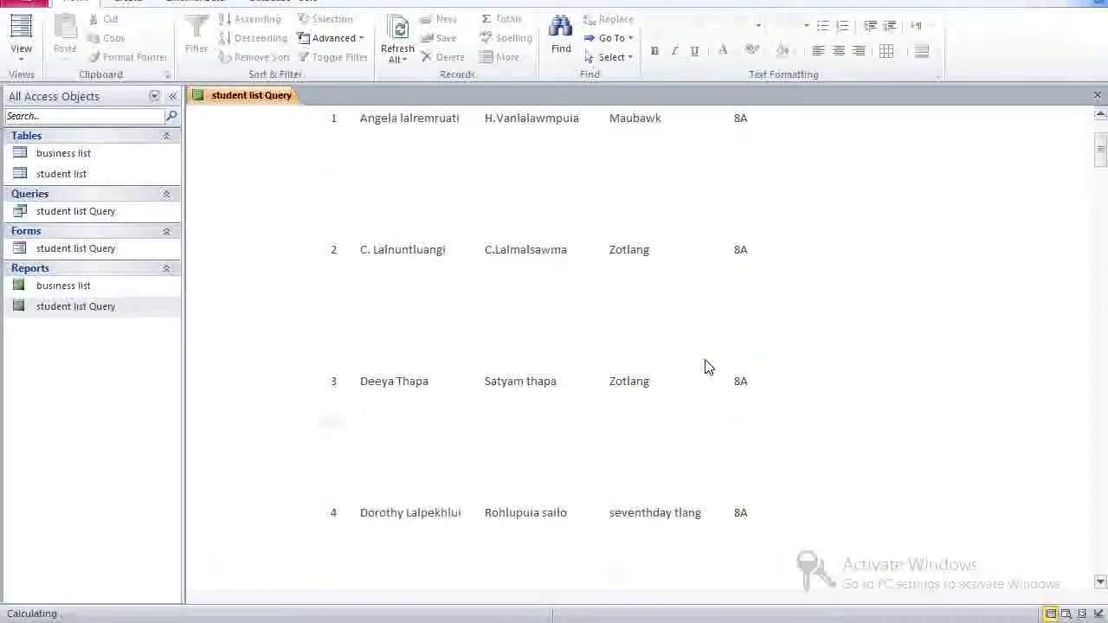
pyautogui.scroll(-6, 701, 372)
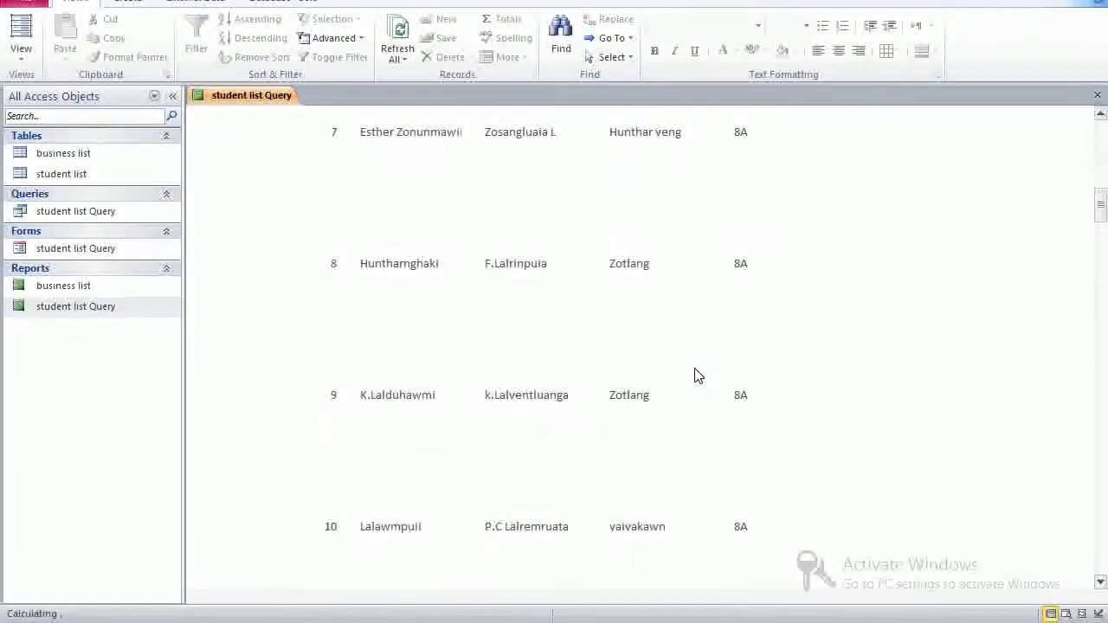
pyautogui.scroll(-7, 697, 374)
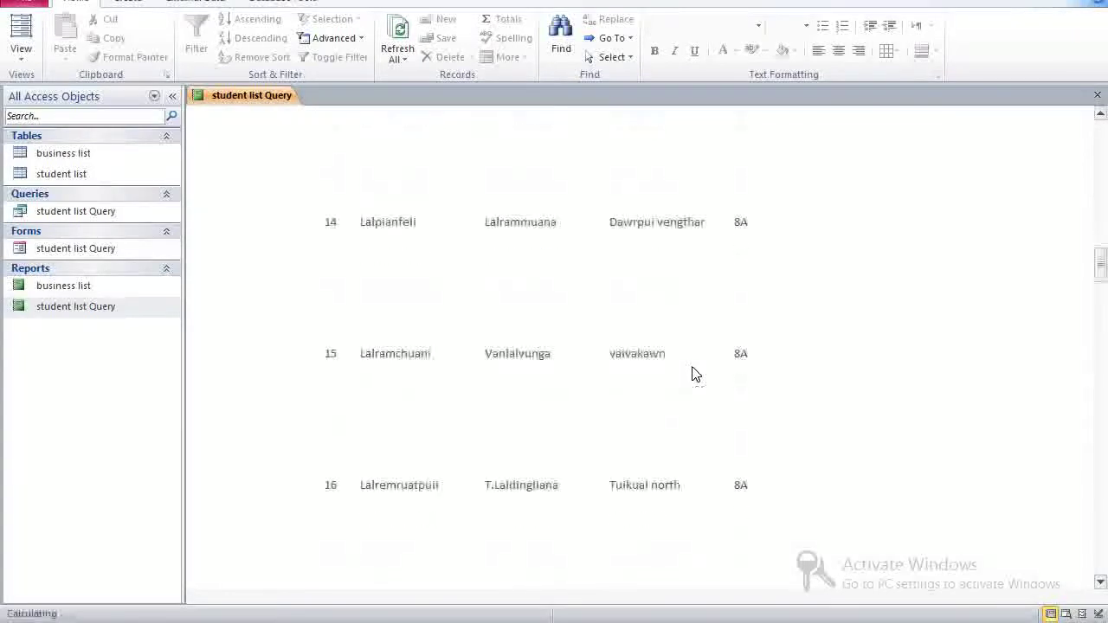
pyautogui.scroll(-3, 697, 374)
pyautogui.scroll(3, 697, 374)
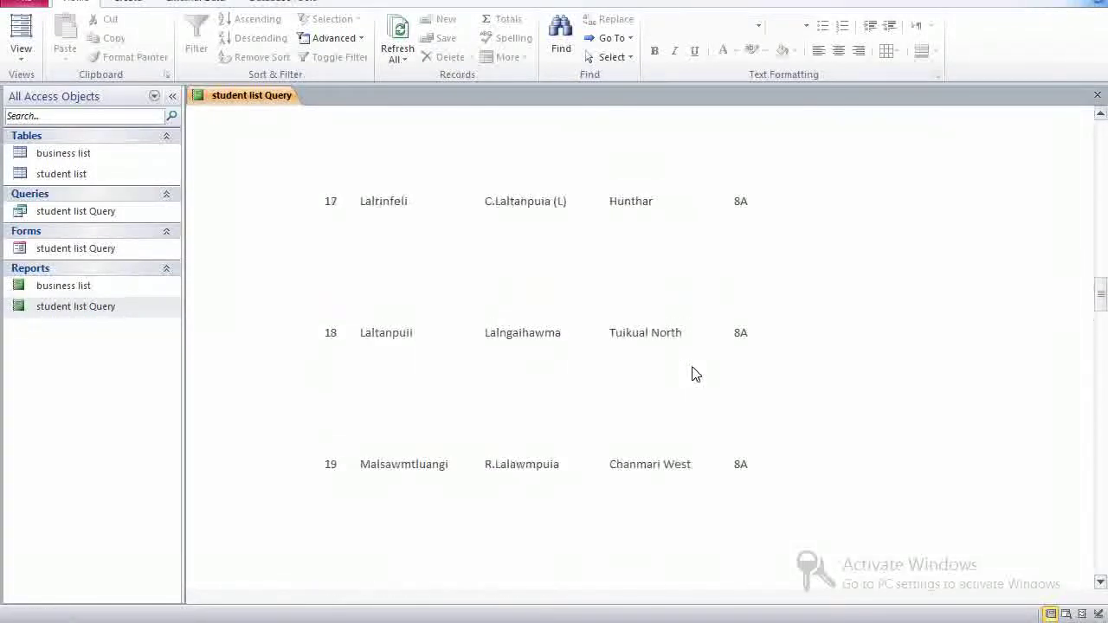
pyautogui.scroll(7, 696, 374)
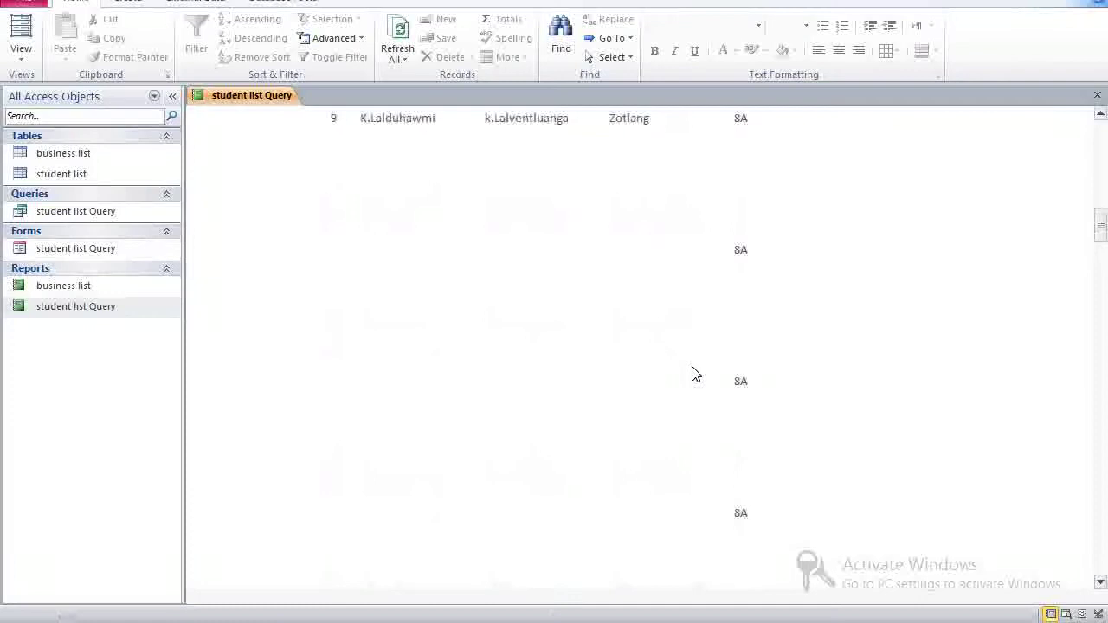
pyautogui.scroll(6, 697, 373)
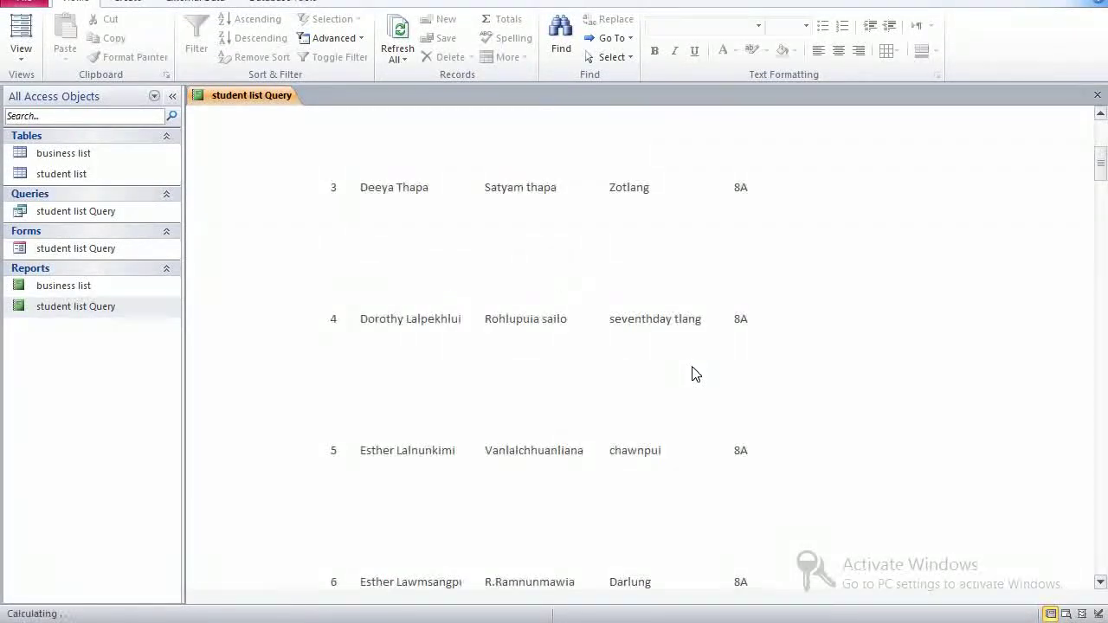
pyautogui.scroll(3, 697, 374)
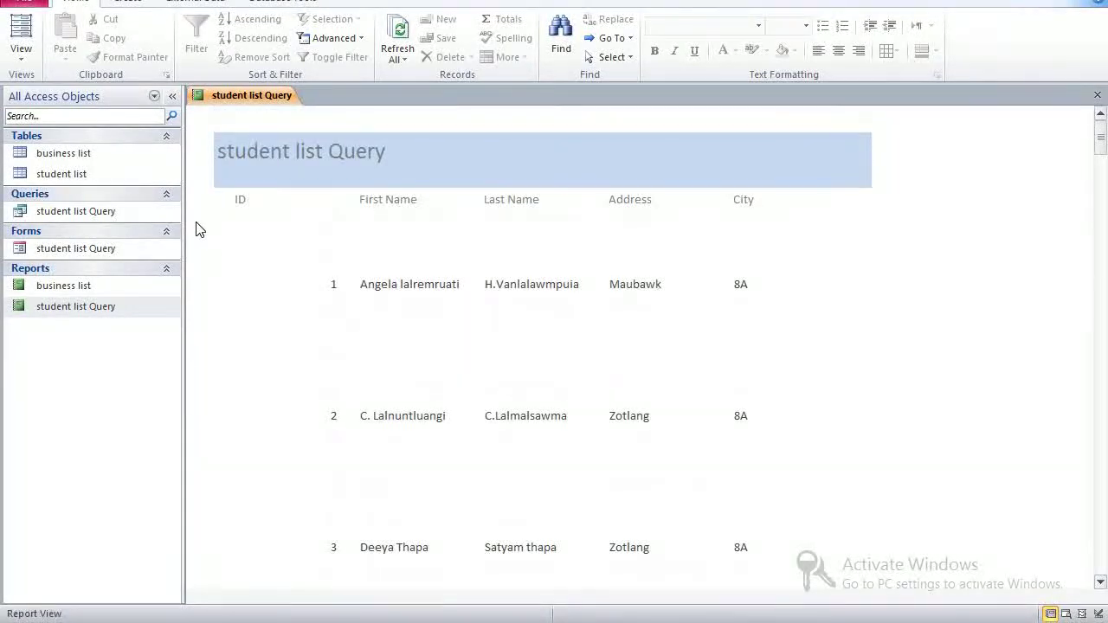
# Switch the student list Query report to Design View and display its grouping and sorting settings
pyautogui.rightClick(245, 101)
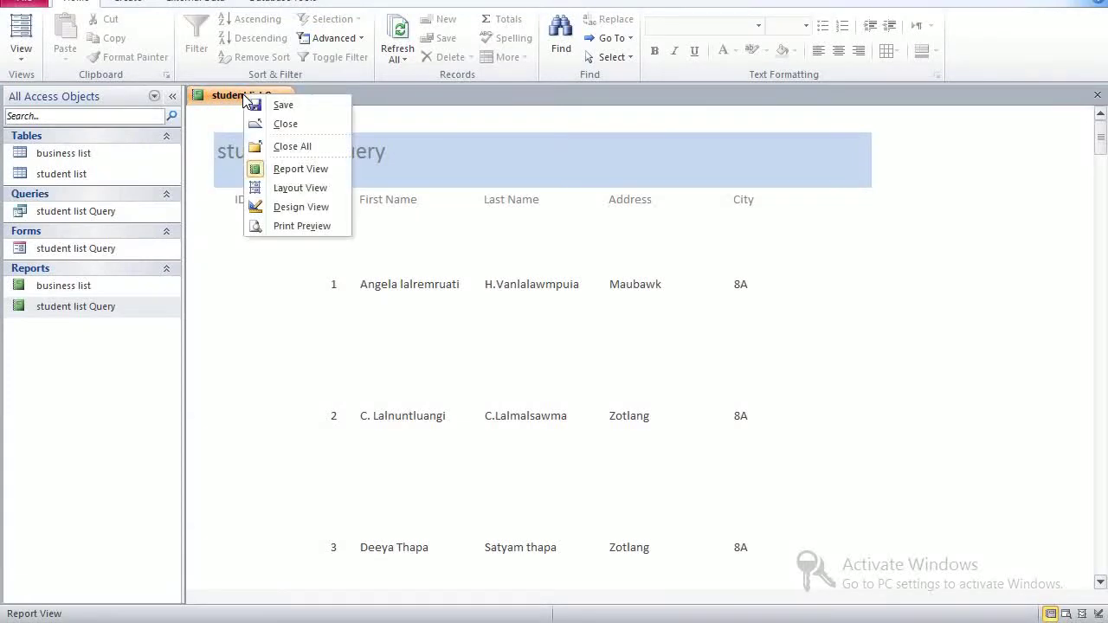
pyautogui.click(305, 208)
pyautogui.click(168, 50)
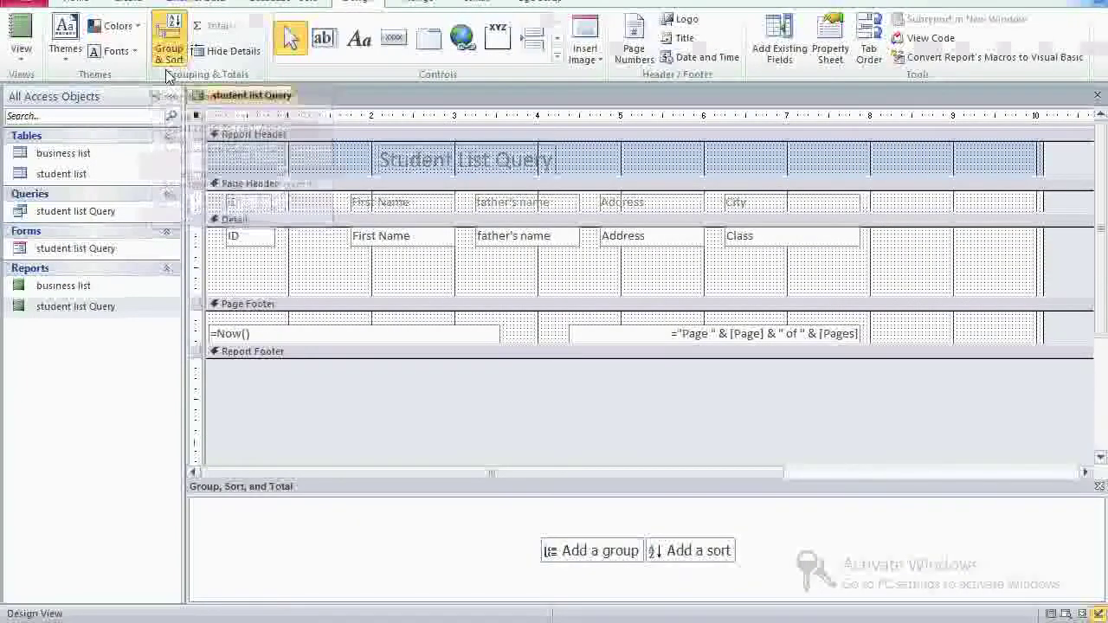
pyautogui.click(172, 34)
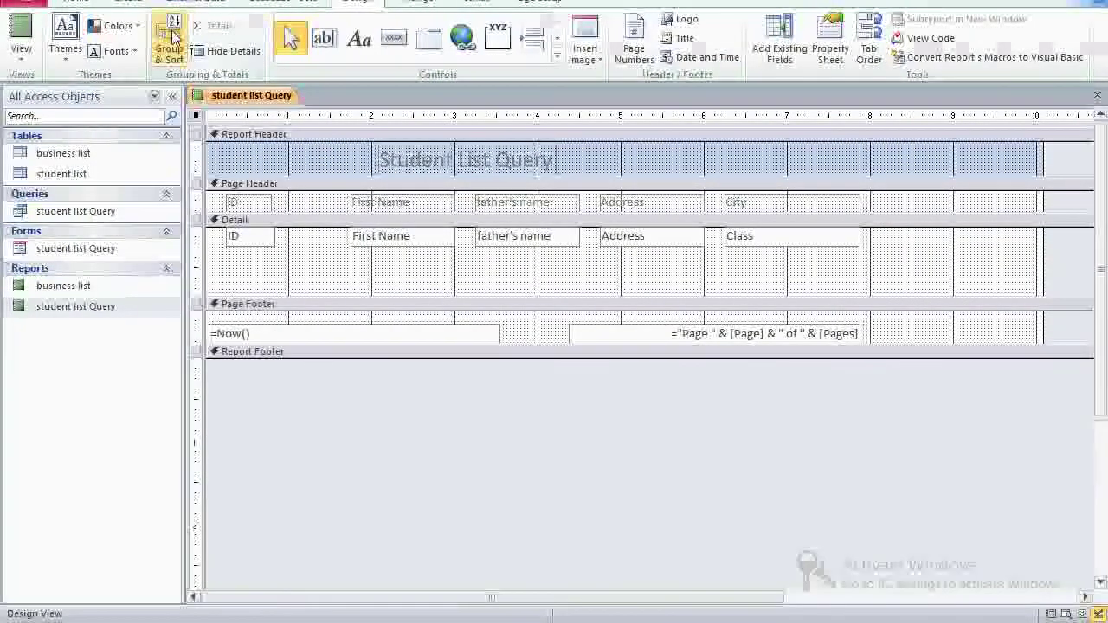
pyautogui.click(172, 36)
pyautogui.click(171, 34)
pyautogui.click(171, 35)
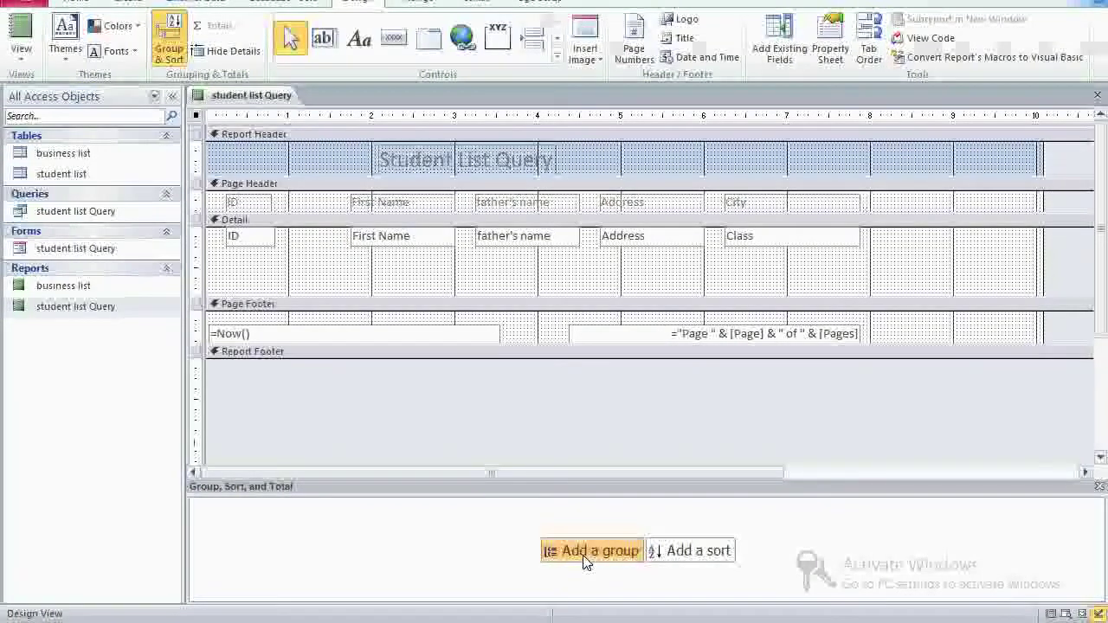
# Group the report on Address and add a sort by ID within each group
pyautogui.click(592, 552)
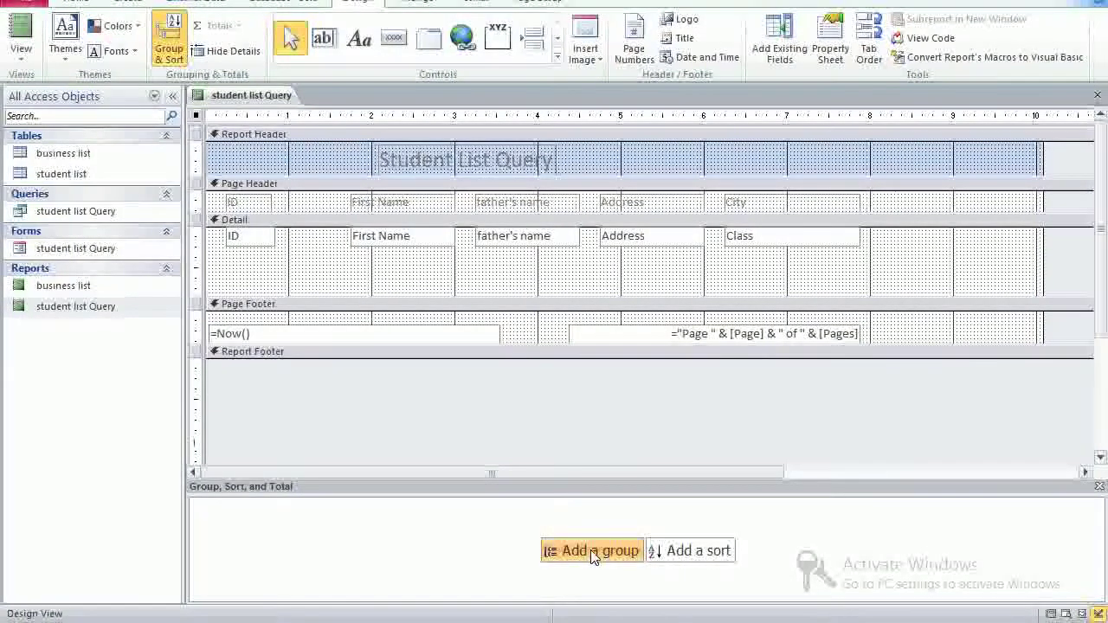
pyautogui.click(594, 551)
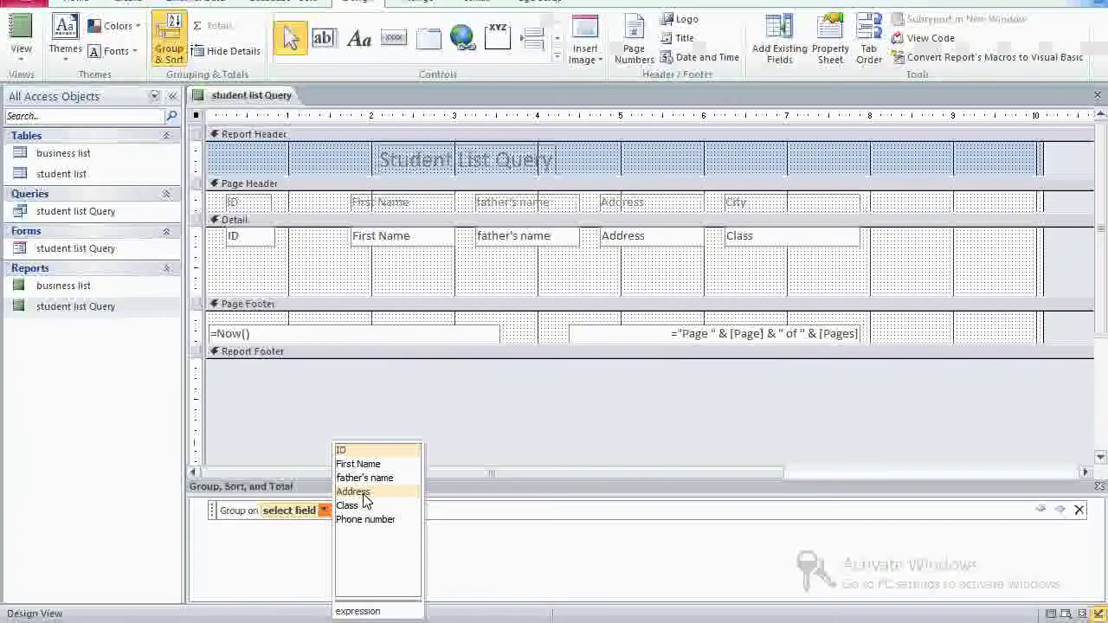
pyautogui.click(363, 494)
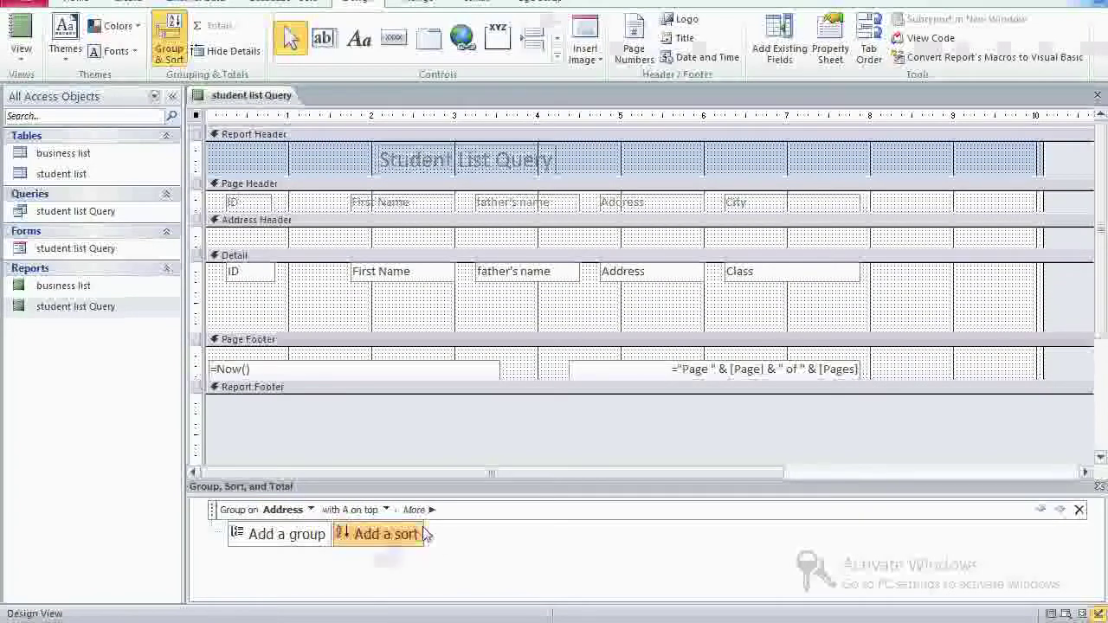
pyautogui.click(379, 534)
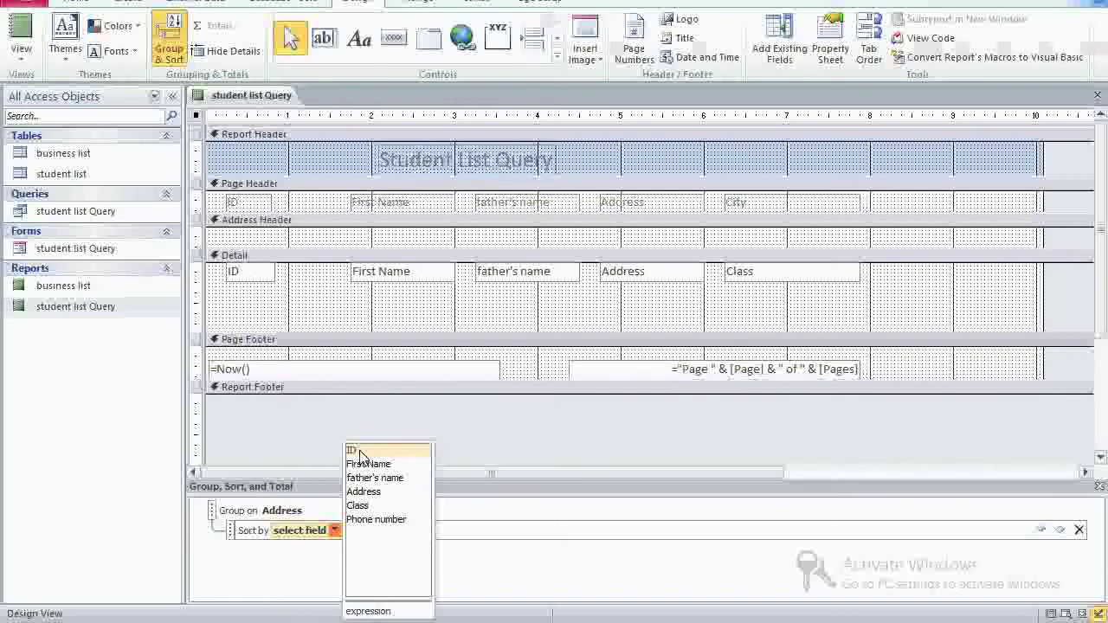
pyautogui.click(365, 450)
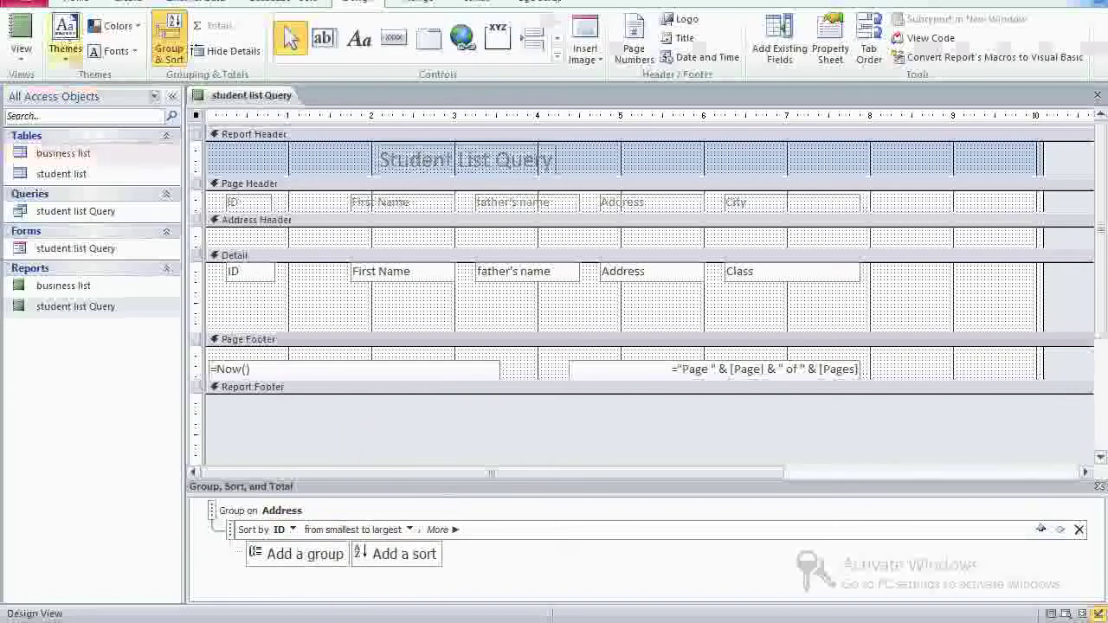
# Save and close the student list Query report, and reopen it in Report View
pyautogui.rightClick(256, 97)
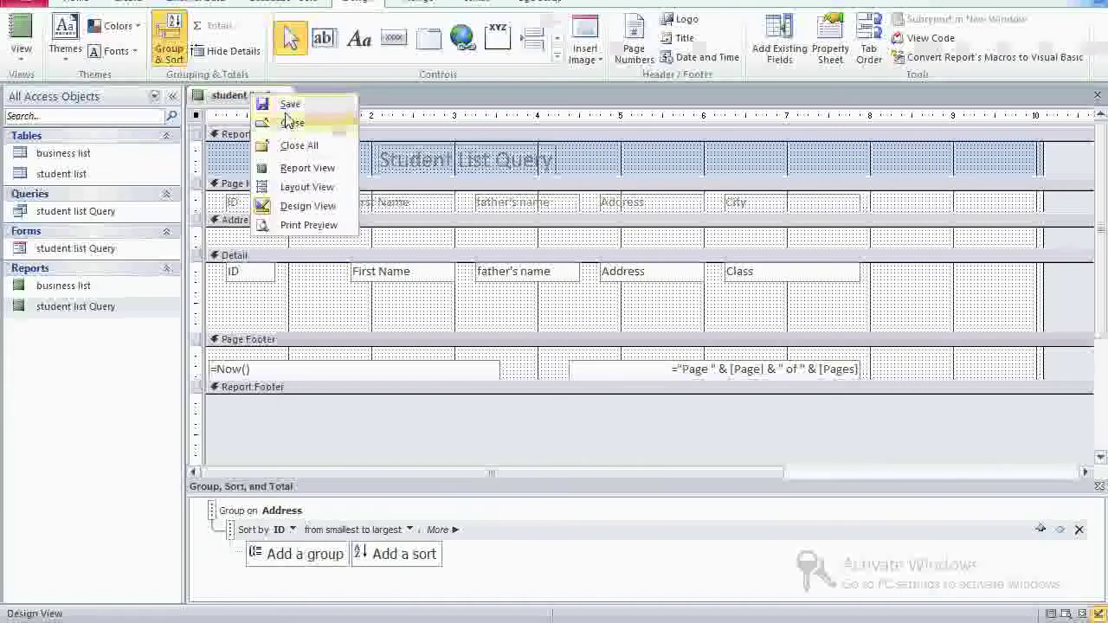
pyautogui.click(294, 106)
pyautogui.rightClick(279, 97)
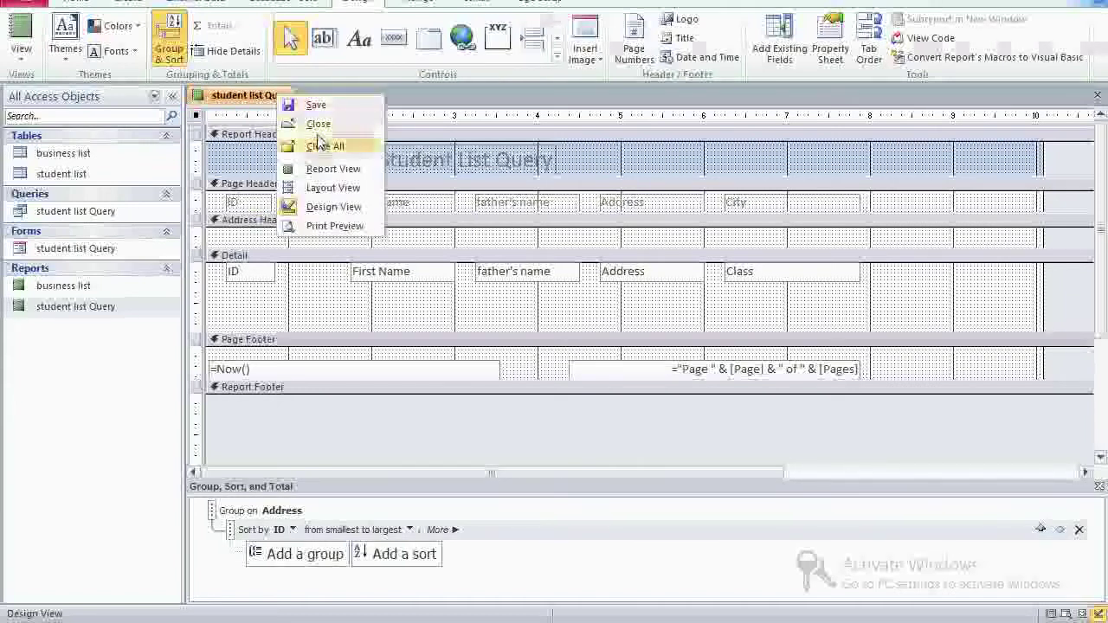
pyautogui.click(318, 124)
pyautogui.doubleClick(99, 316)
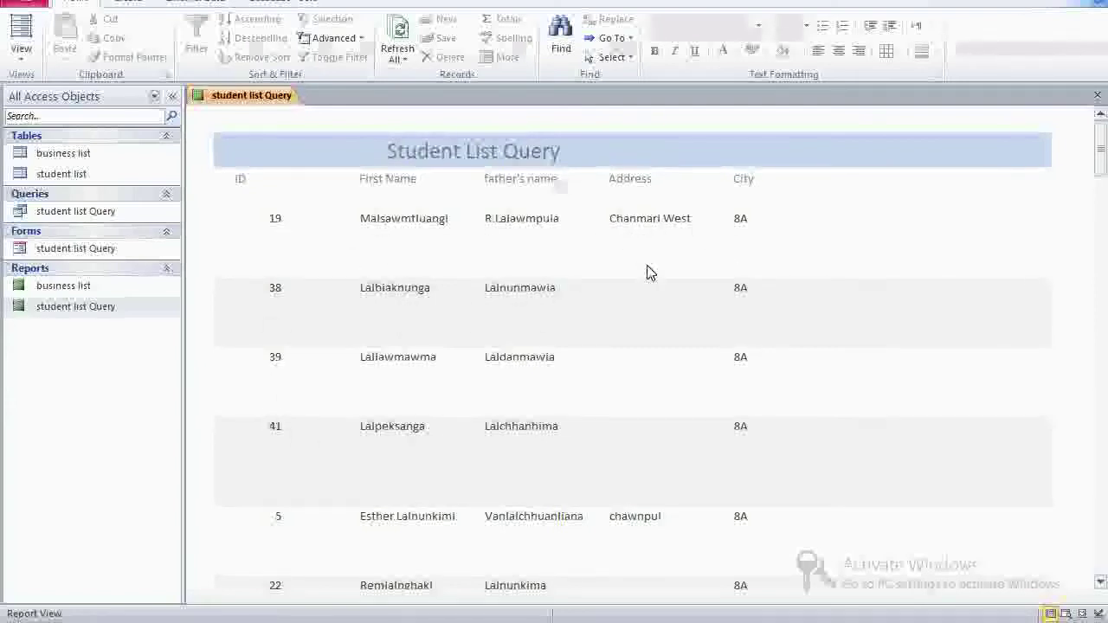
# Review how the report's records are arranged by address and ID
pyautogui.scroll(-10, 648, 267)
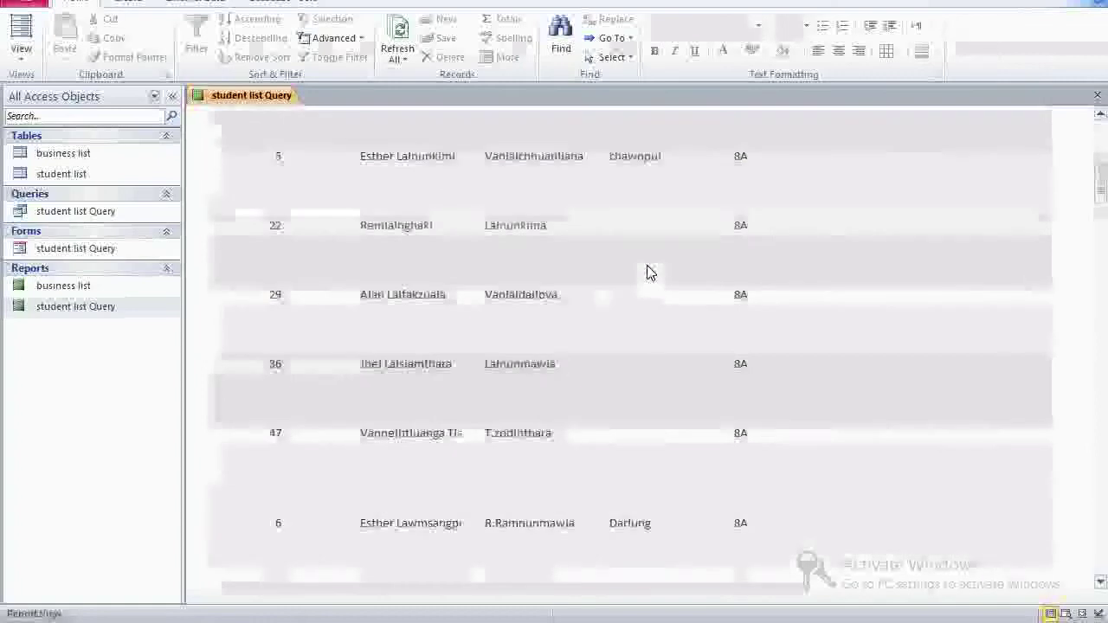
pyautogui.scroll(8, 649, 270)
pyautogui.scroll(-10, 649, 264)
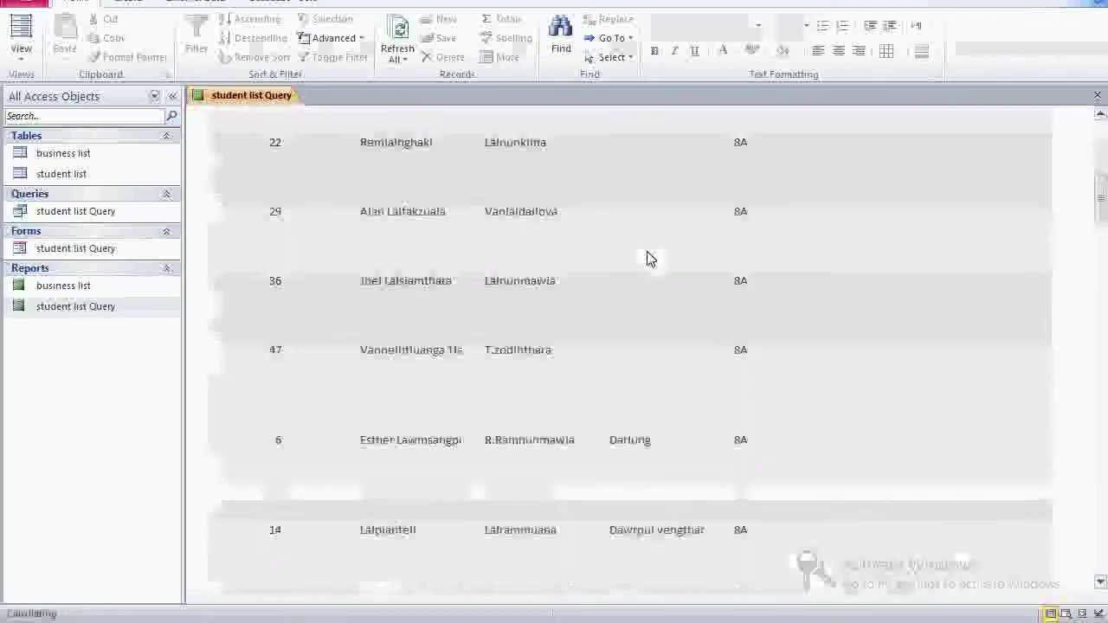
pyautogui.scroll(-10, 649, 258)
pyautogui.scroll(-2, 649, 258)
pyautogui.scroll(8, 649, 258)
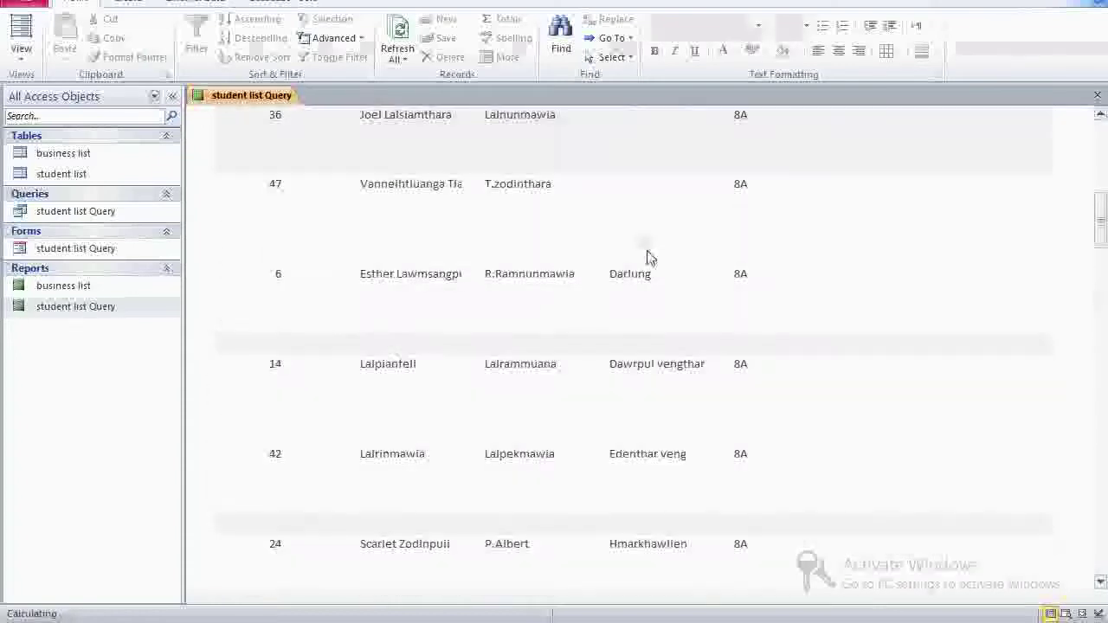
pyautogui.scroll(10, 648, 251)
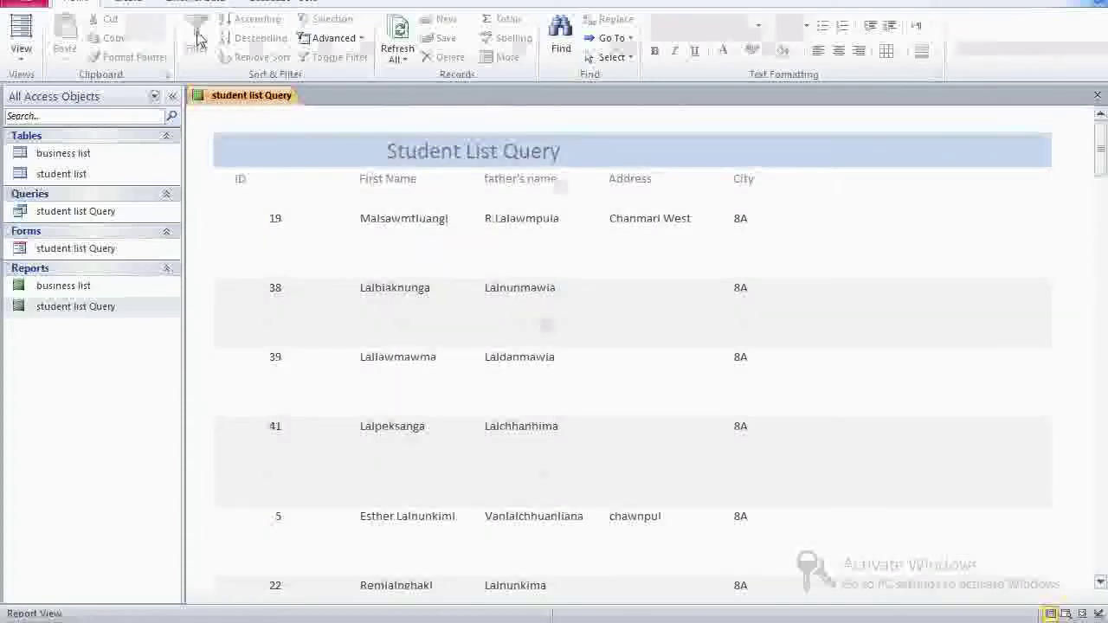
# Return the report to Design View and delete its Address grouping and ID sort
pyautogui.rightClick(226, 97)
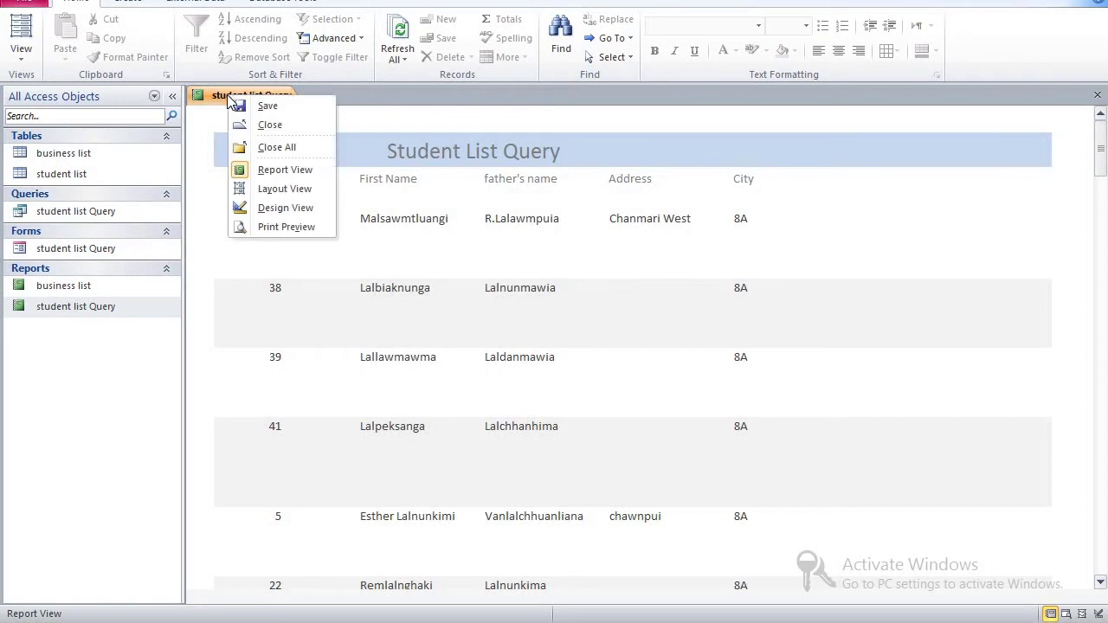
pyautogui.click(304, 208)
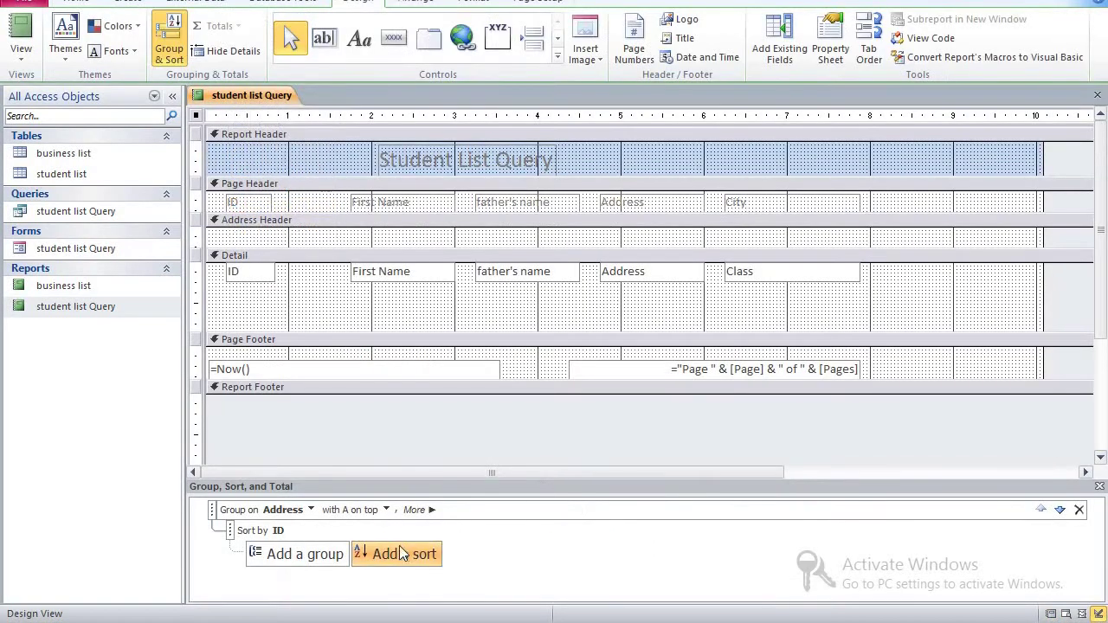
pyautogui.click(1078, 510)
pyautogui.click(1077, 512)
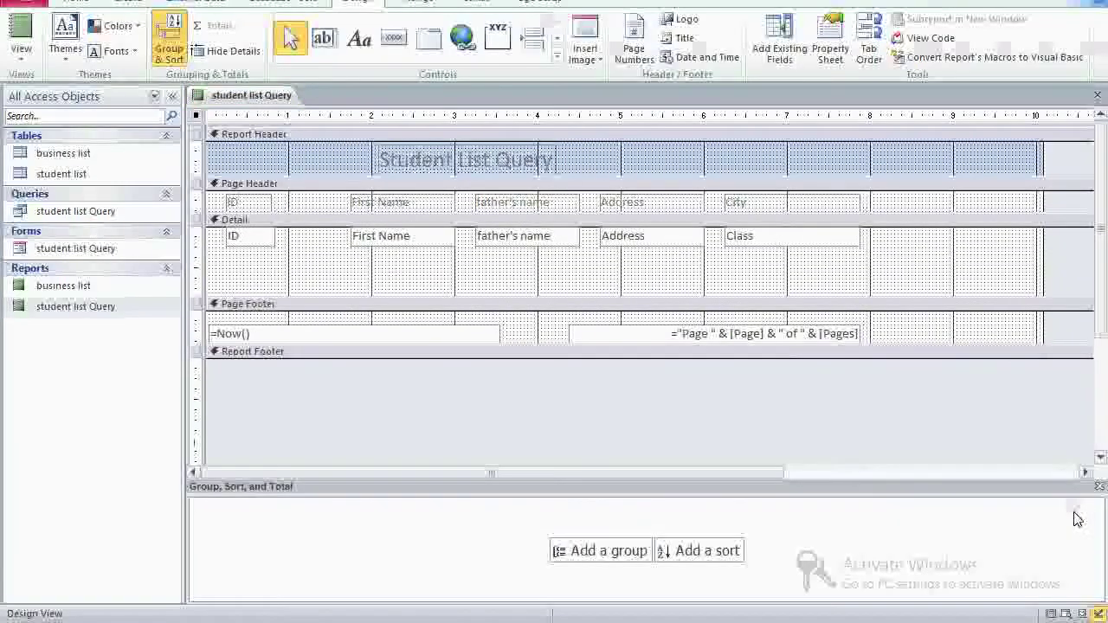
# Group the report on First Name and add a sort by ID within each group
pyautogui.click(604, 551)
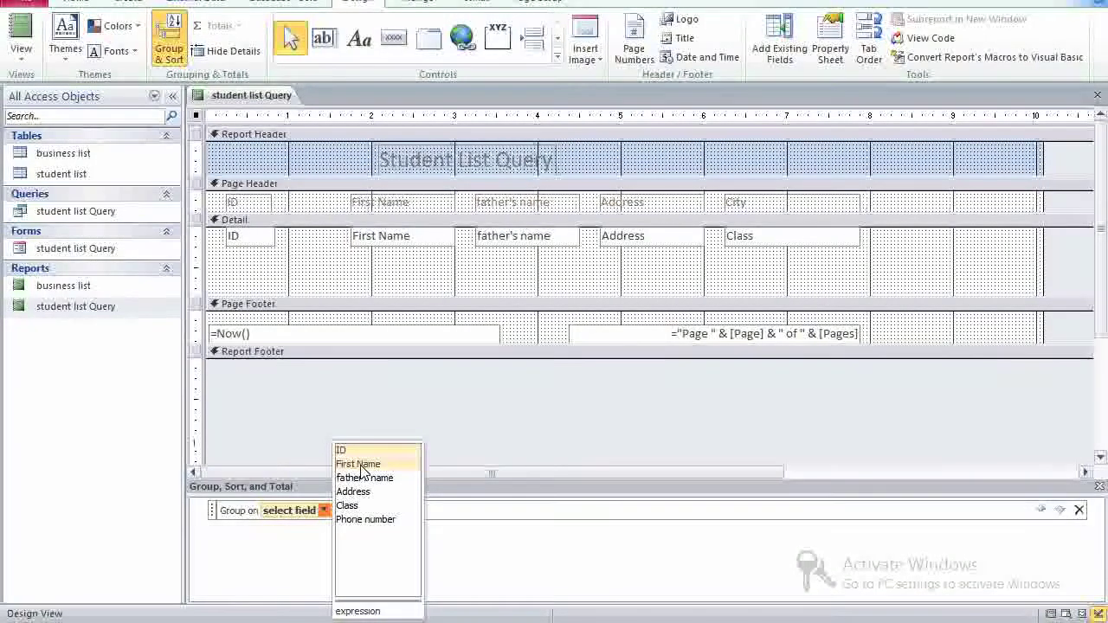
pyautogui.click(362, 465)
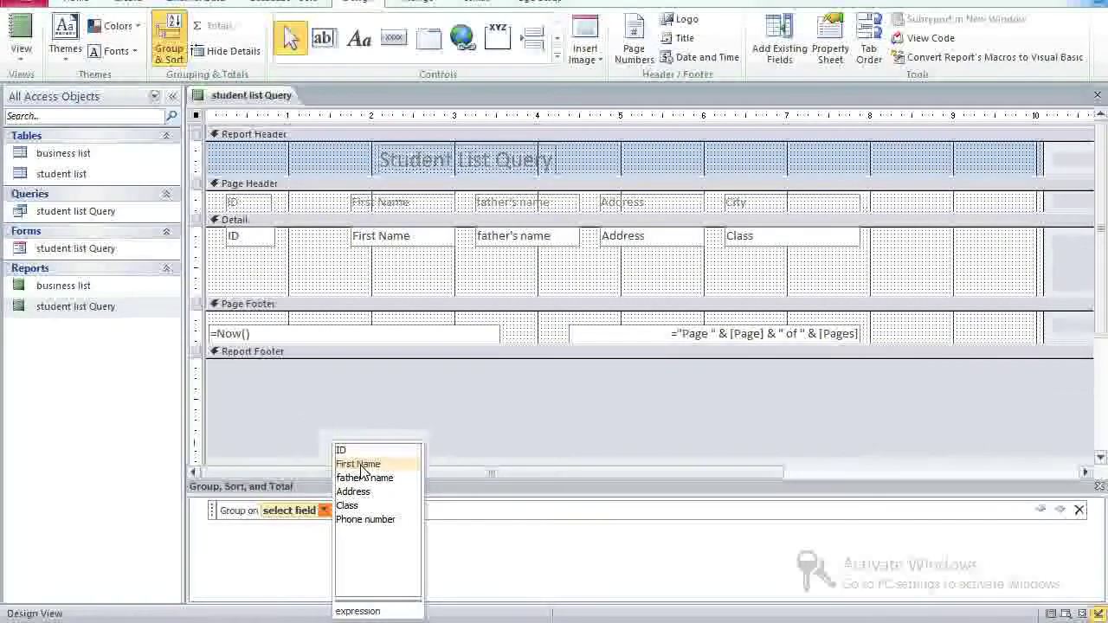
pyautogui.click(390, 538)
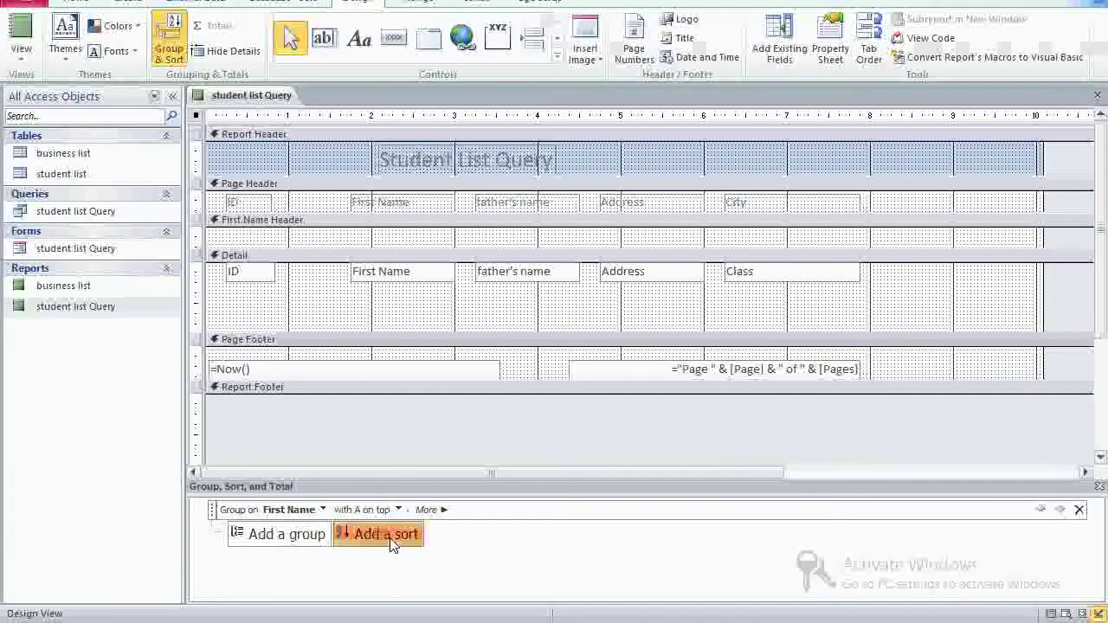
pyautogui.click(355, 451)
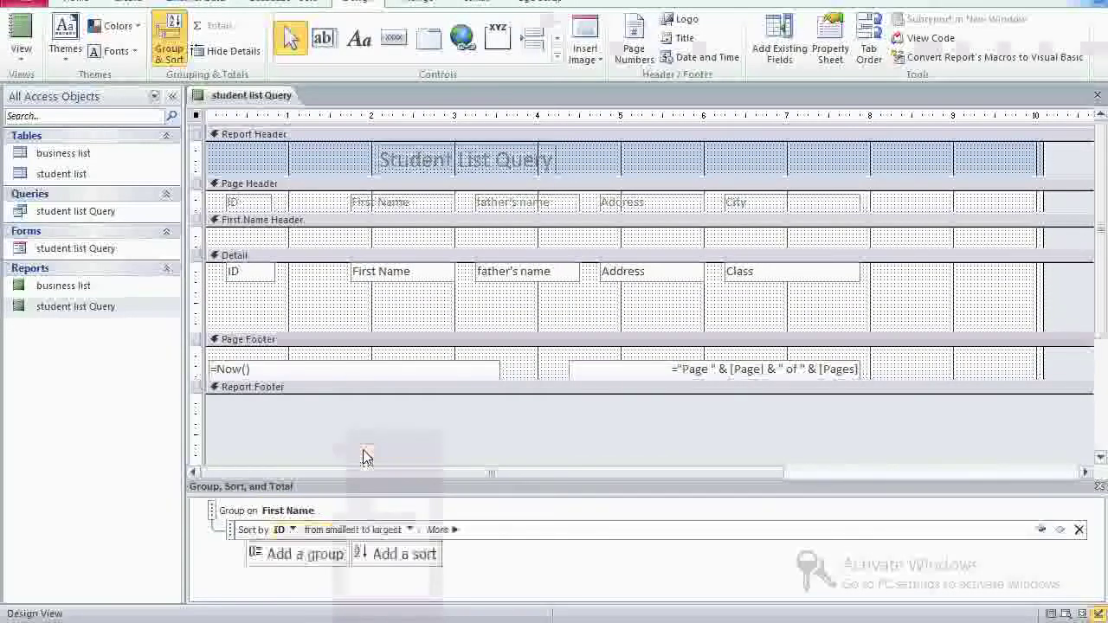
# Save and close the student list Query report, and reopen it to review the records grouped by first name
pyautogui.rightClick(218, 94)
pyautogui.click(251, 101)
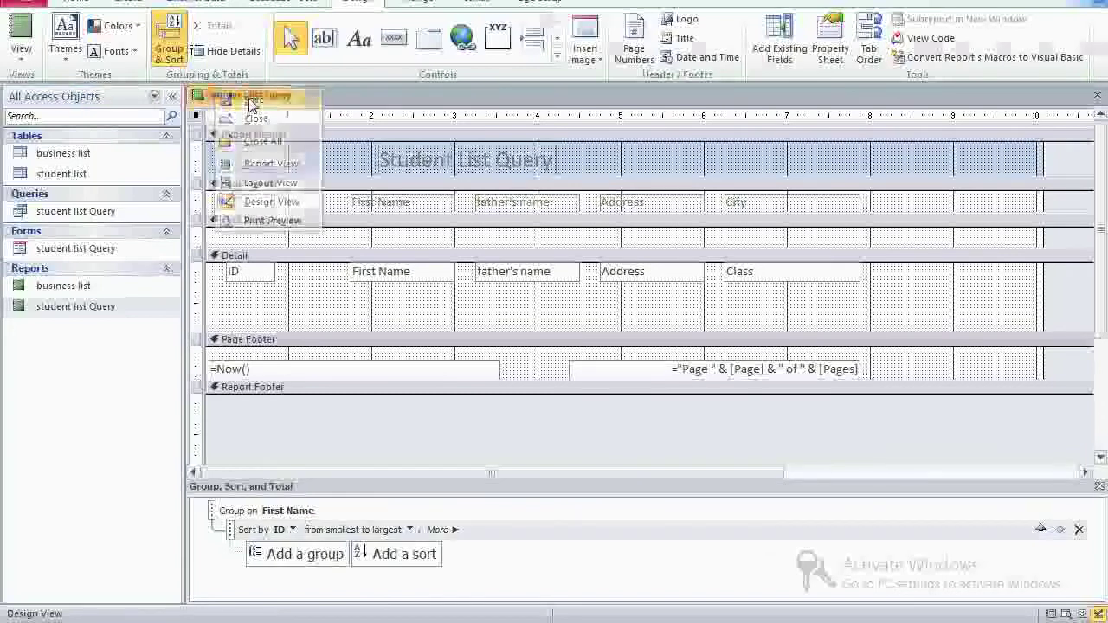
pyautogui.rightClick(252, 97)
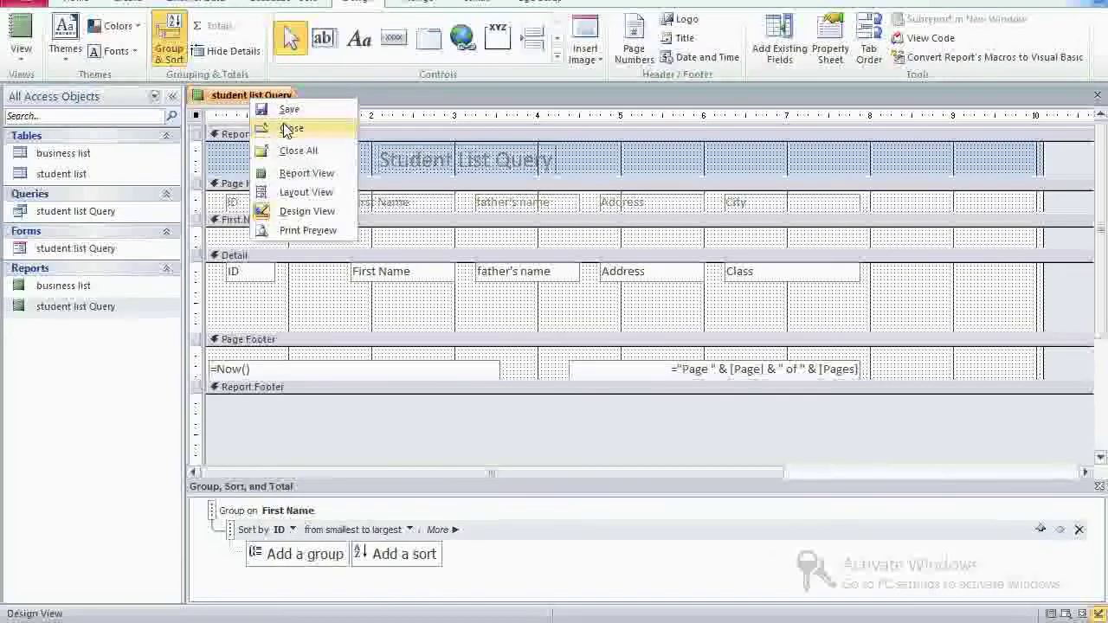
pyautogui.click(286, 130)
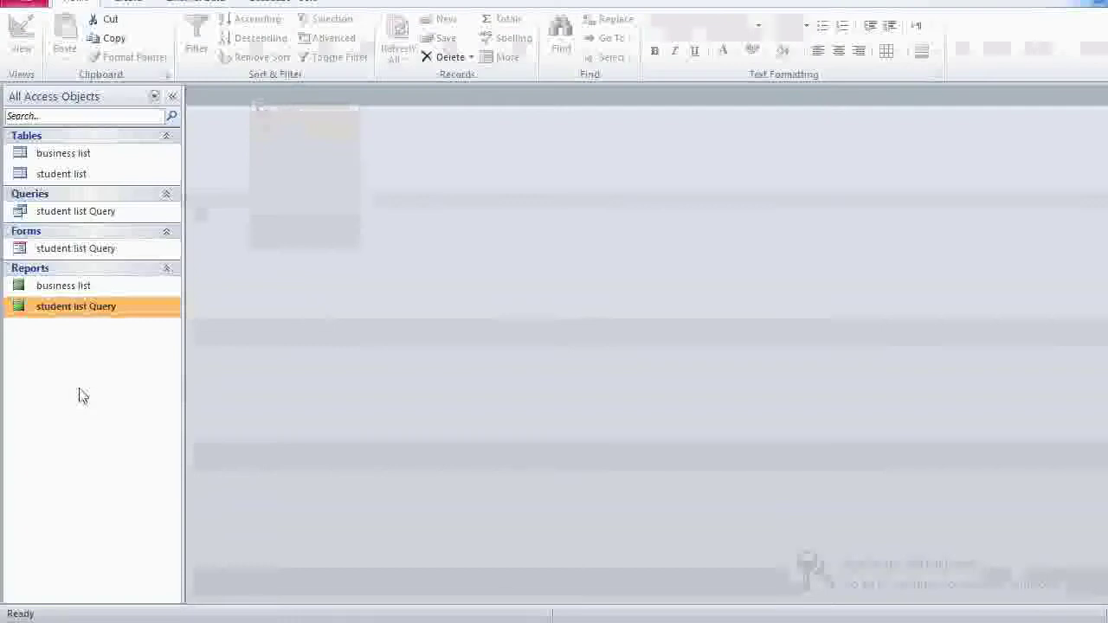
pyautogui.doubleClick(95, 307)
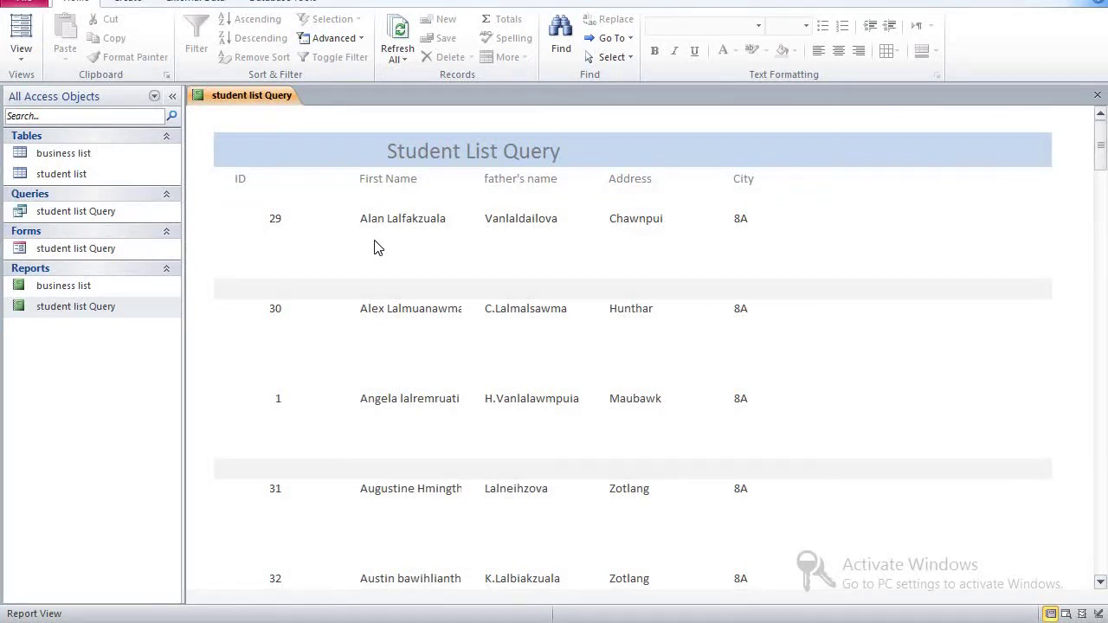
pyautogui.scroll(-6, 374, 248)
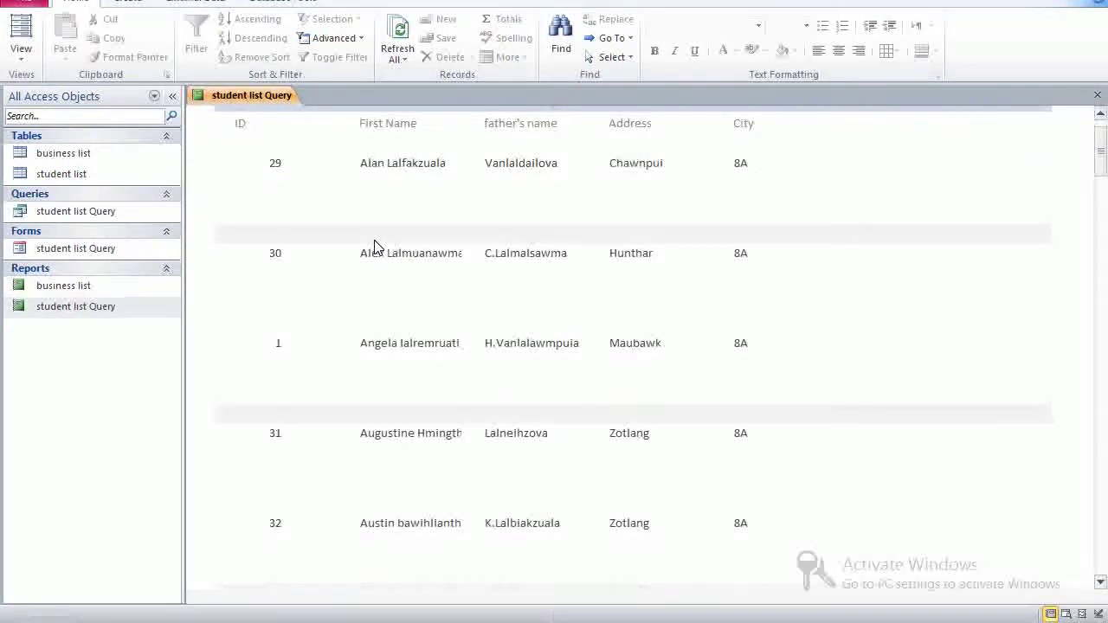
pyautogui.scroll(6, 374, 248)
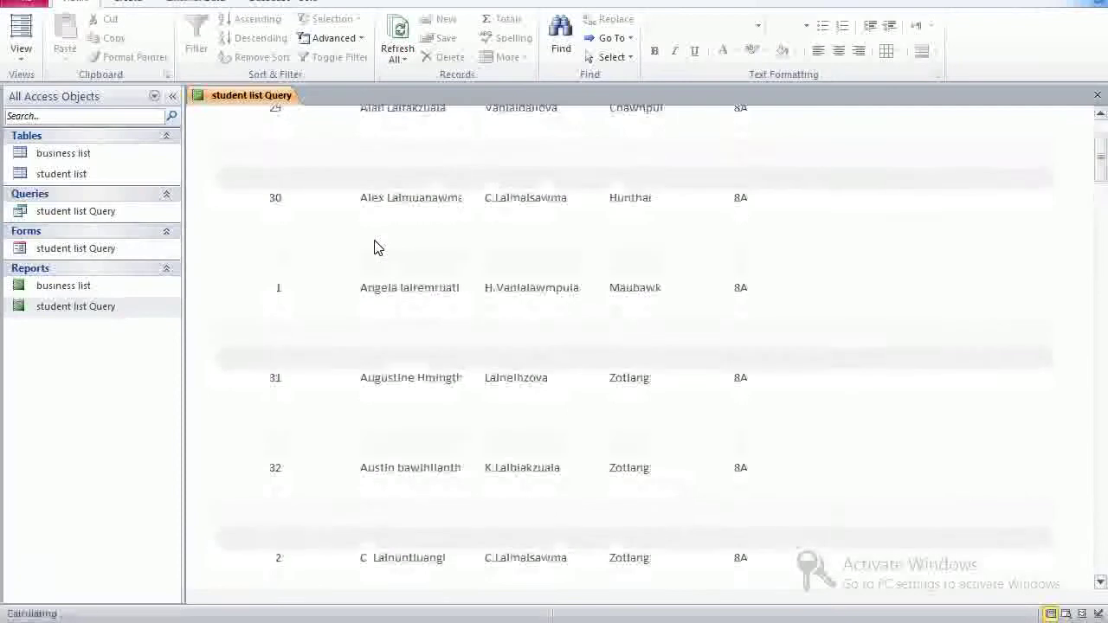
# Return the report to Design View and delete its First Name grouping and ID sort
pyautogui.rightClick(237, 100)
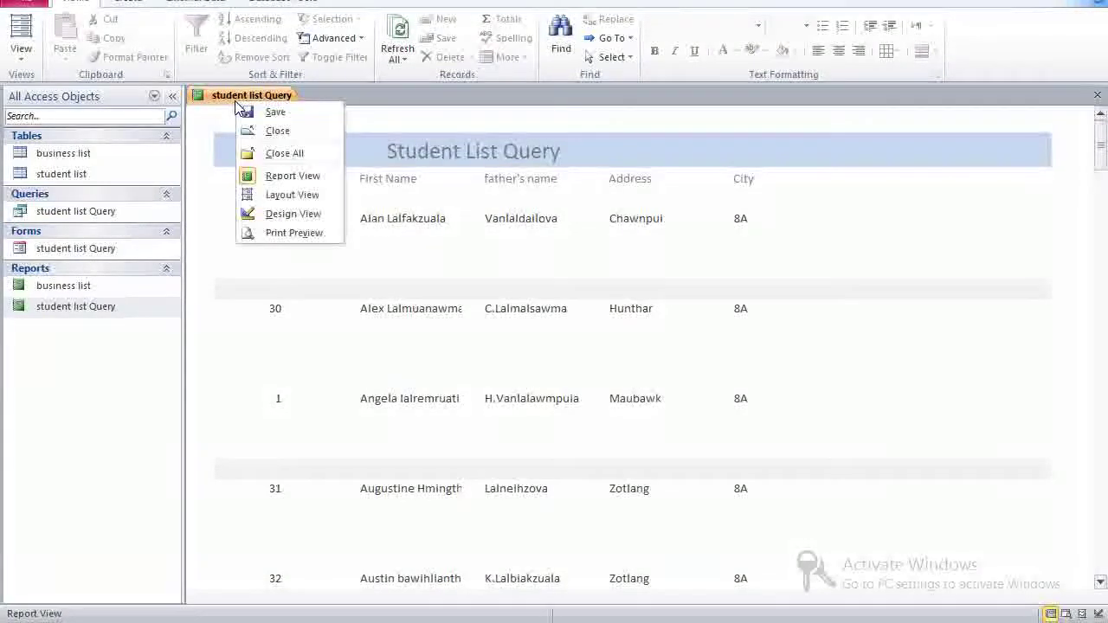
pyautogui.click(299, 216)
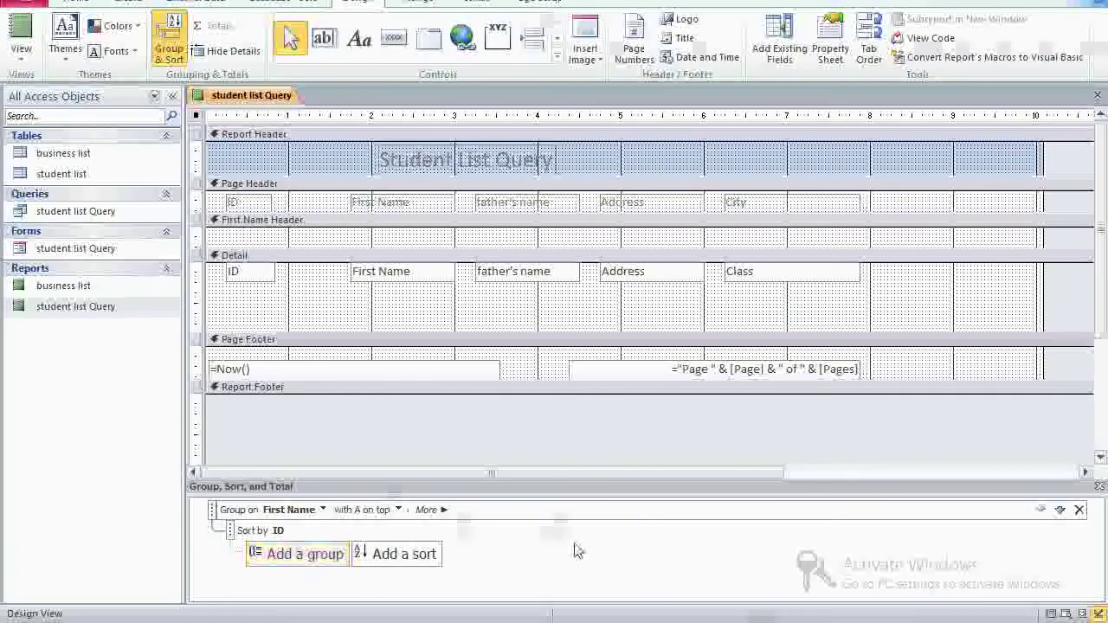
pyautogui.click(1078, 510)
pyautogui.click(1077, 511)
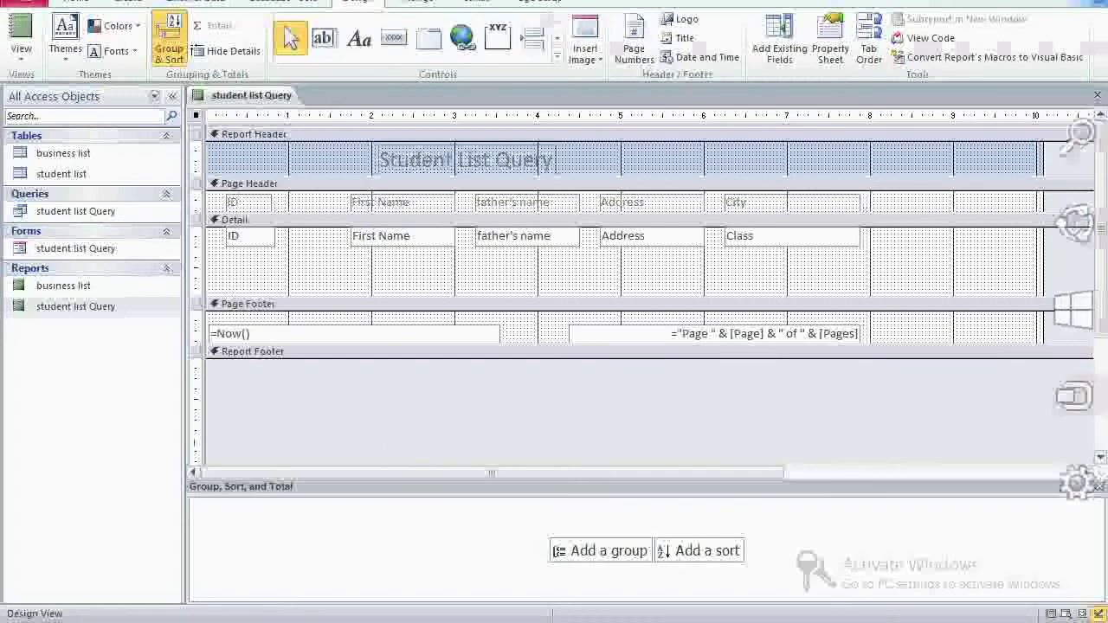
pyautogui.click(1064, 0)
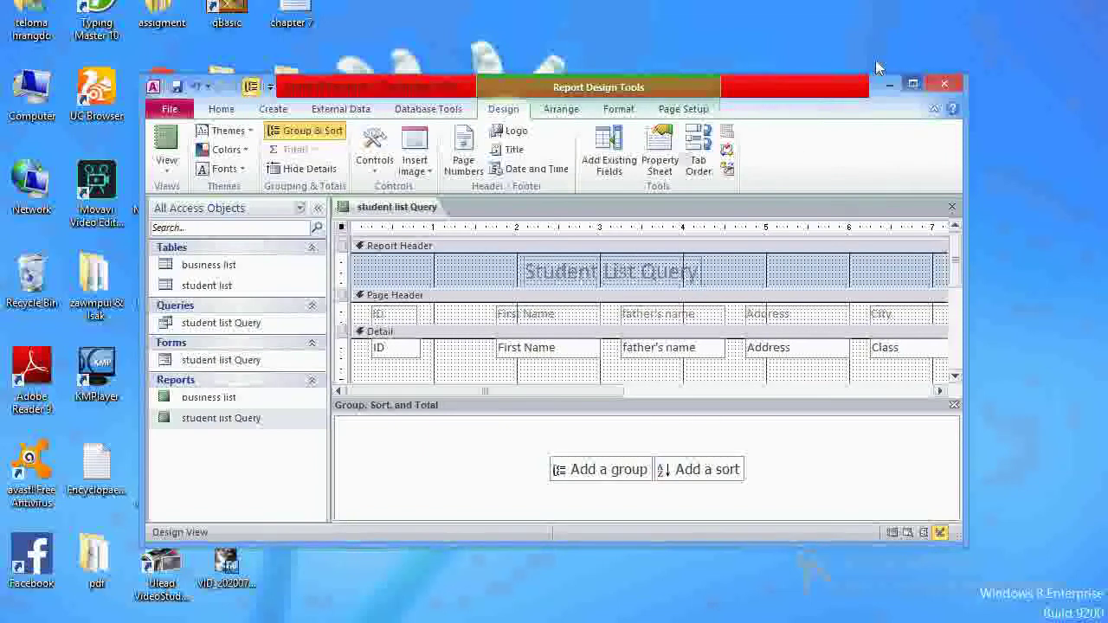
pyautogui.click(912, 83)
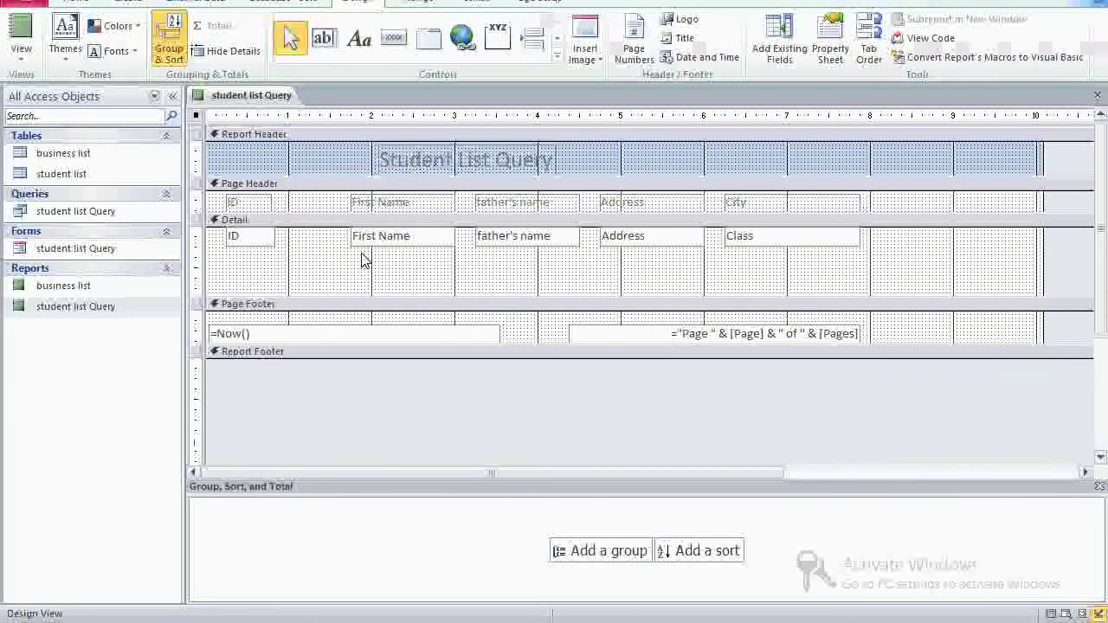
# Switch the ungrouped report to Layout View and look over its records and column spacing
pyautogui.rightClick(257, 97)
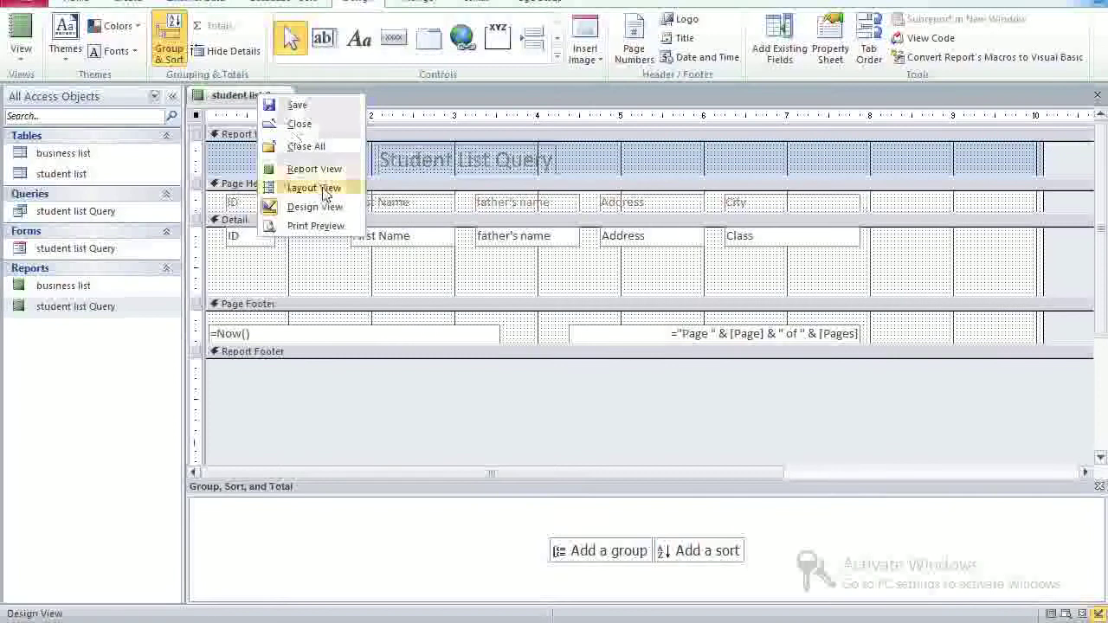
pyautogui.click(319, 189)
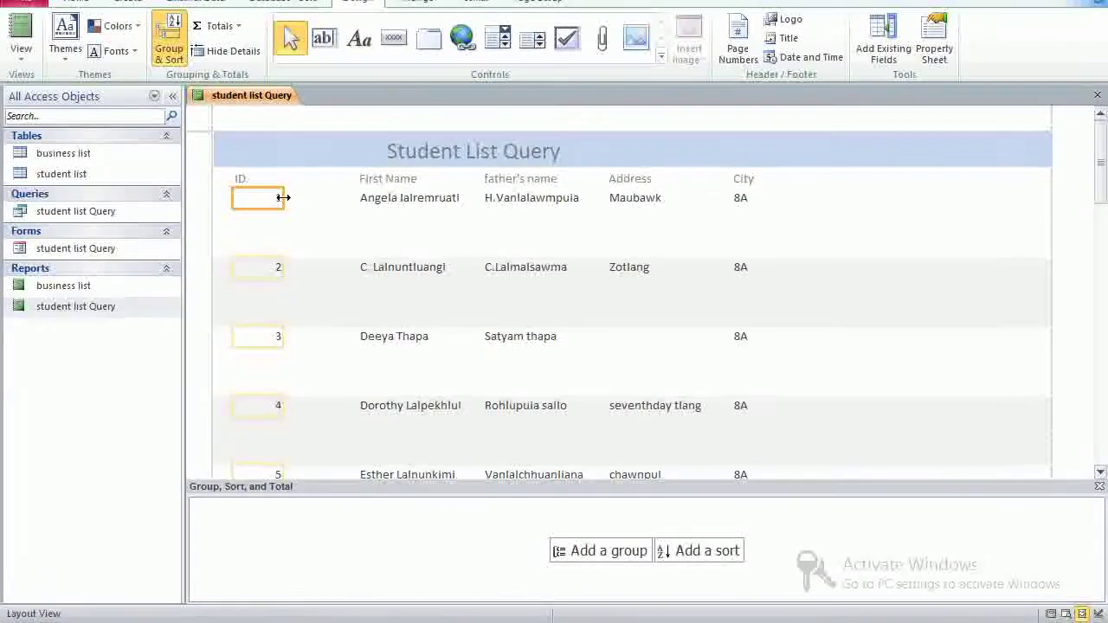
pyautogui.click(297, 222)
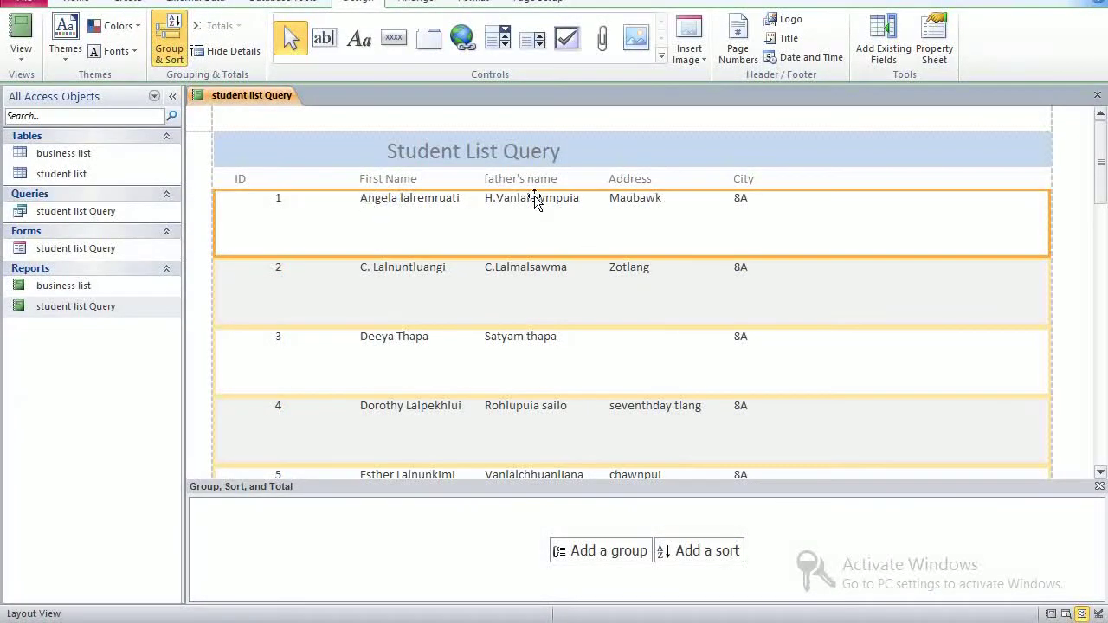
pyautogui.click(882, 172)
pyautogui.scroll(-3, 719, 289)
pyautogui.scroll(3, 719, 289)
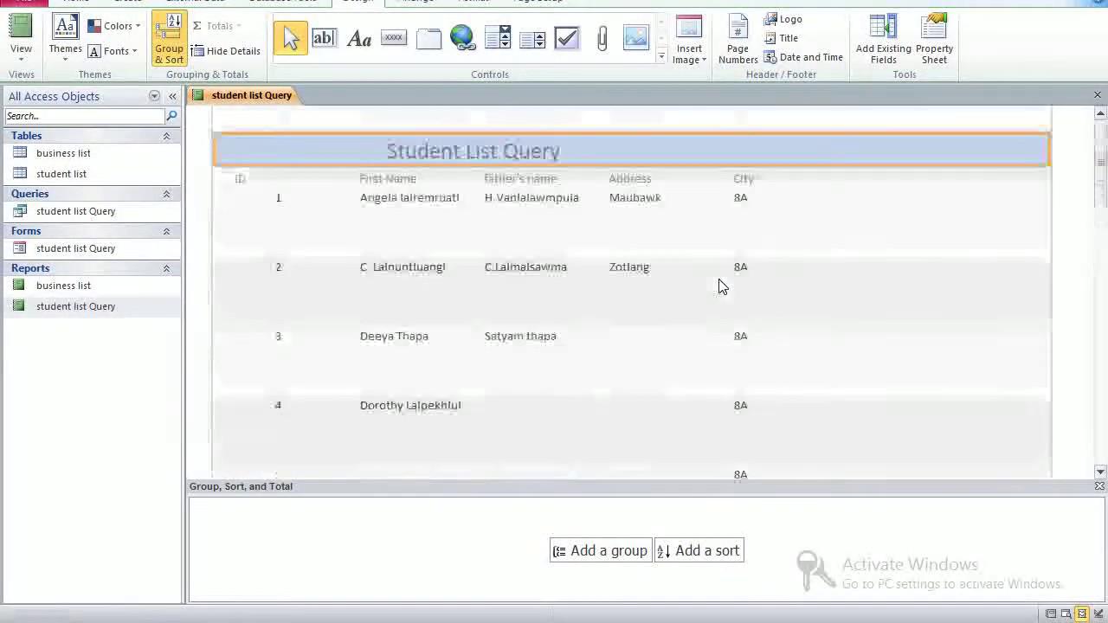
# In Design View, narrow the ID field in the Detail section and extend the First Name field toward it
pyautogui.rightClick(263, 95)
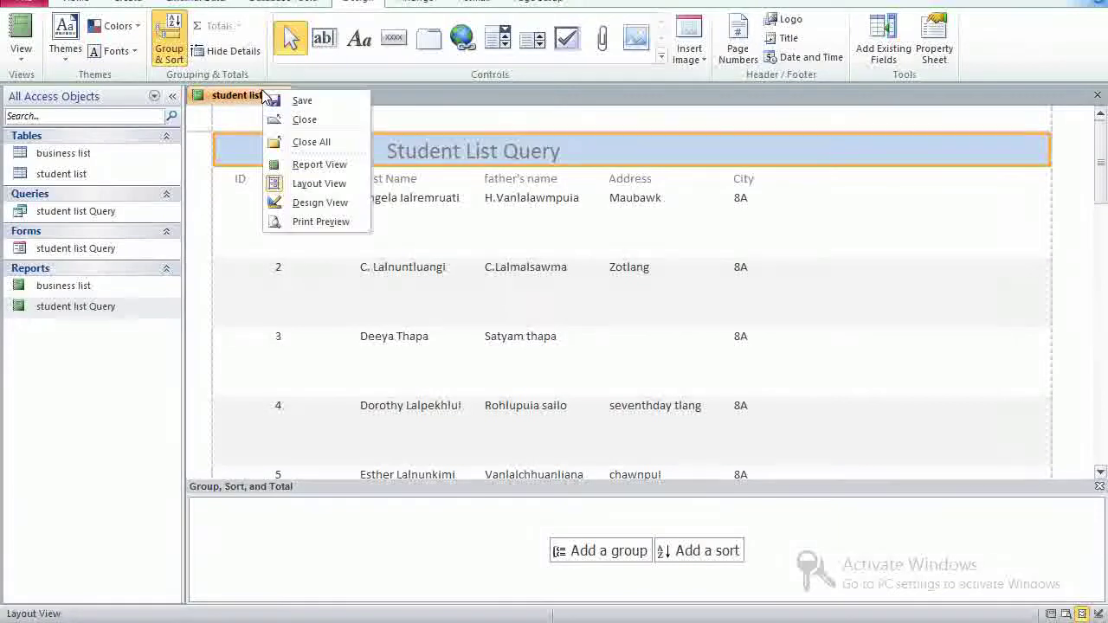
pyautogui.click(323, 205)
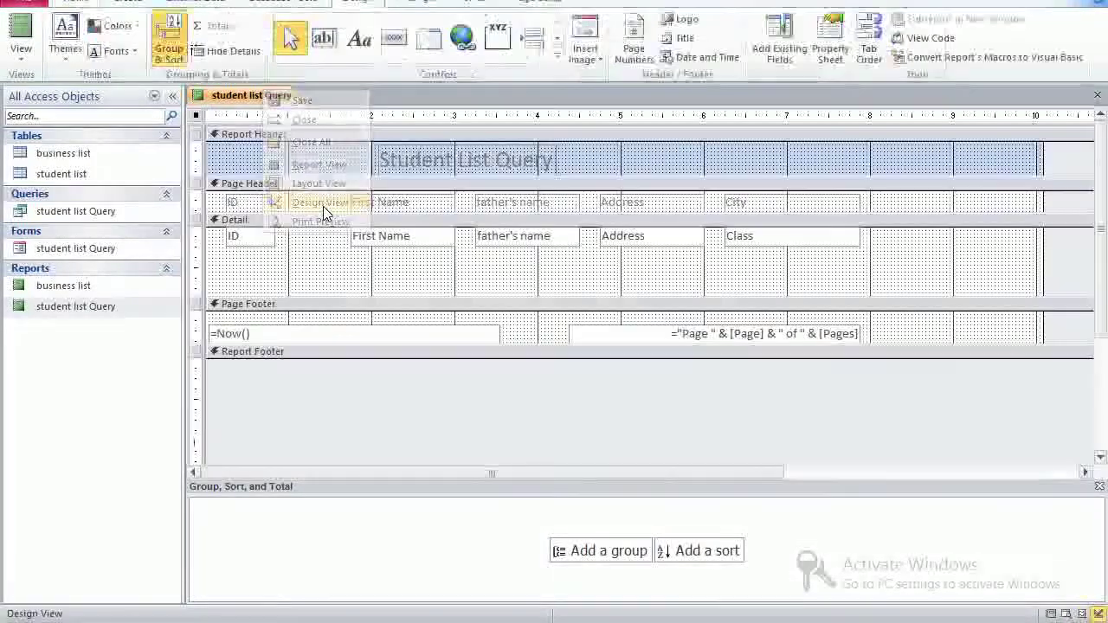
pyautogui.click(263, 242)
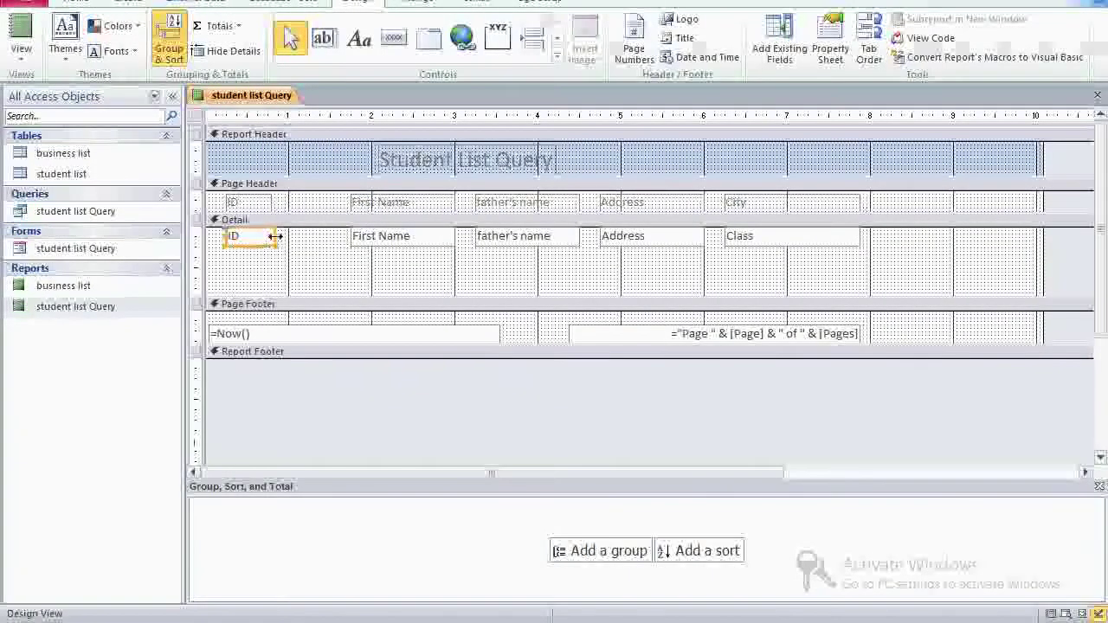
pyautogui.moveTo(277, 236); pyautogui.dragTo(261, 236)
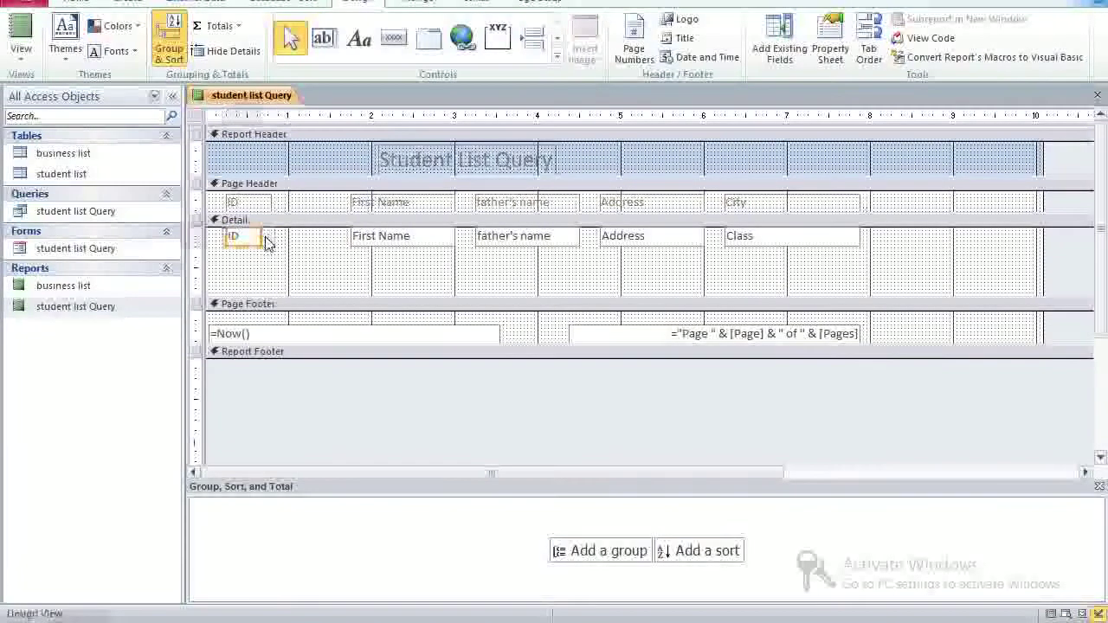
pyautogui.click(368, 244)
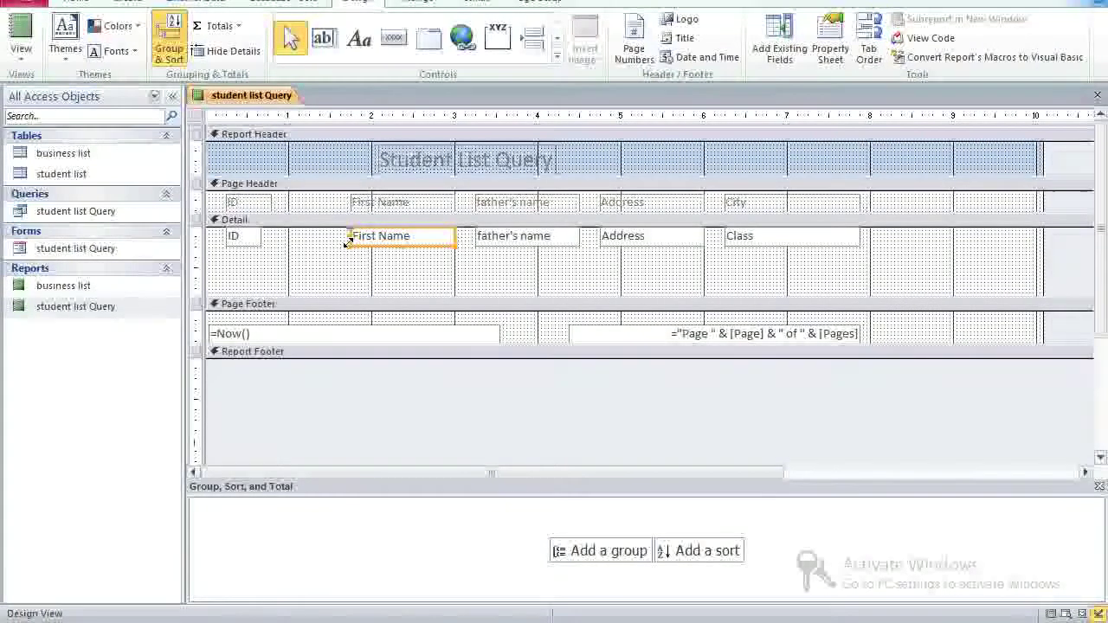
pyautogui.moveTo(350, 235); pyautogui.dragTo(322, 235)
pyautogui.click(425, 267)
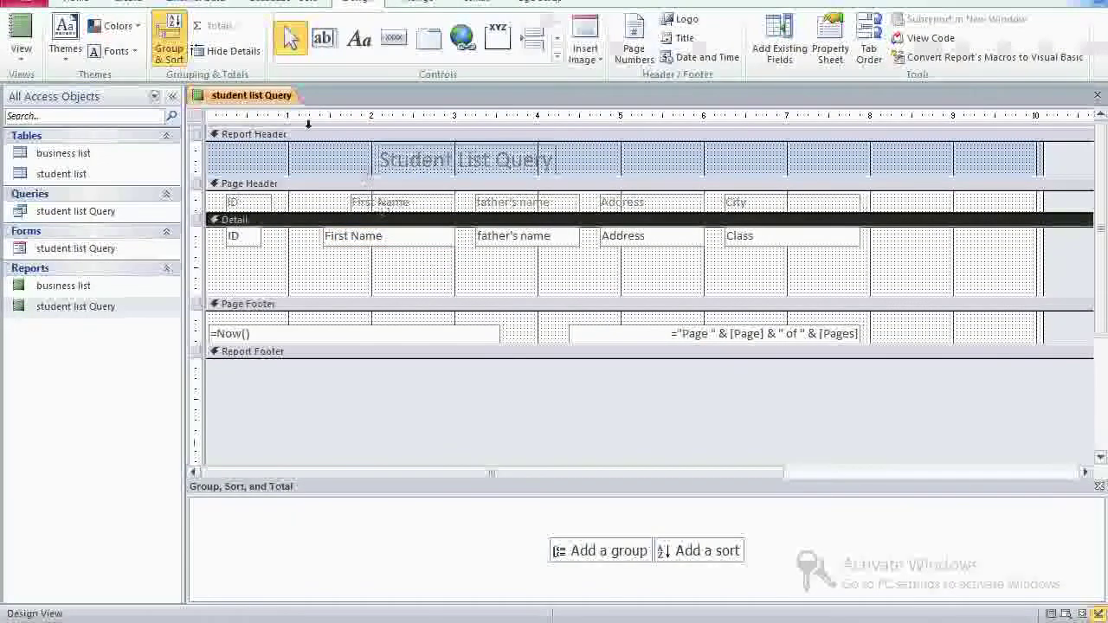
# Save and close the report with its resized fields, and reopen it in Report View
pyautogui.rightClick(251, 96)
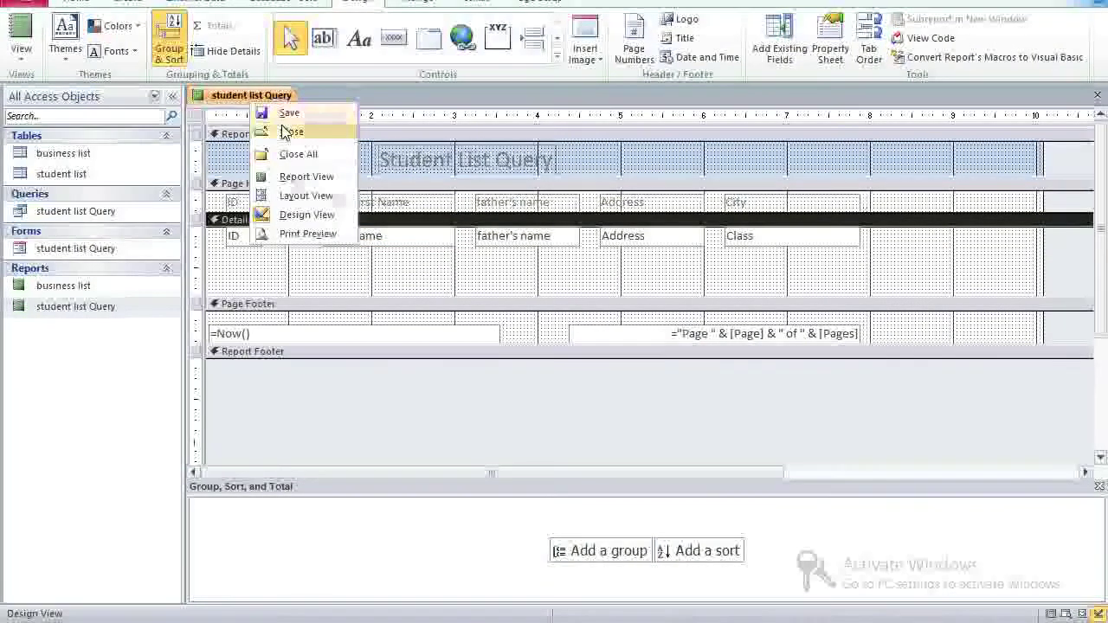
pyautogui.click(288, 113)
pyautogui.rightClick(251, 97)
pyautogui.click(291, 131)
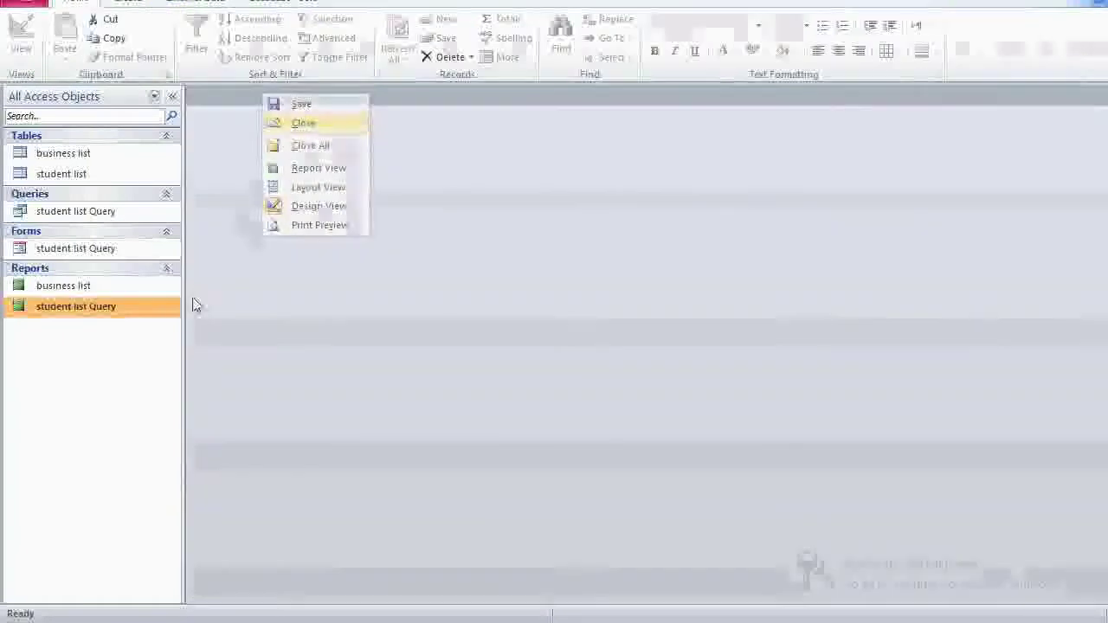
pyautogui.doubleClick(152, 306)
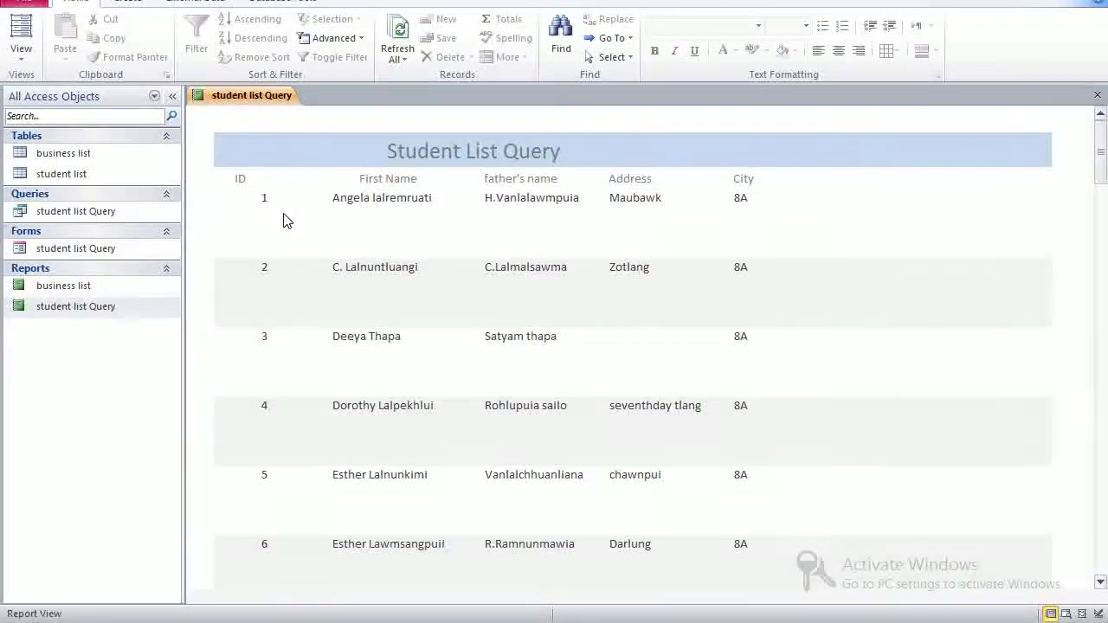
# Switch the student list Query report to Design View and from there to Layout View
pyautogui.click(217, 98)
pyautogui.rightClick(255, 105)
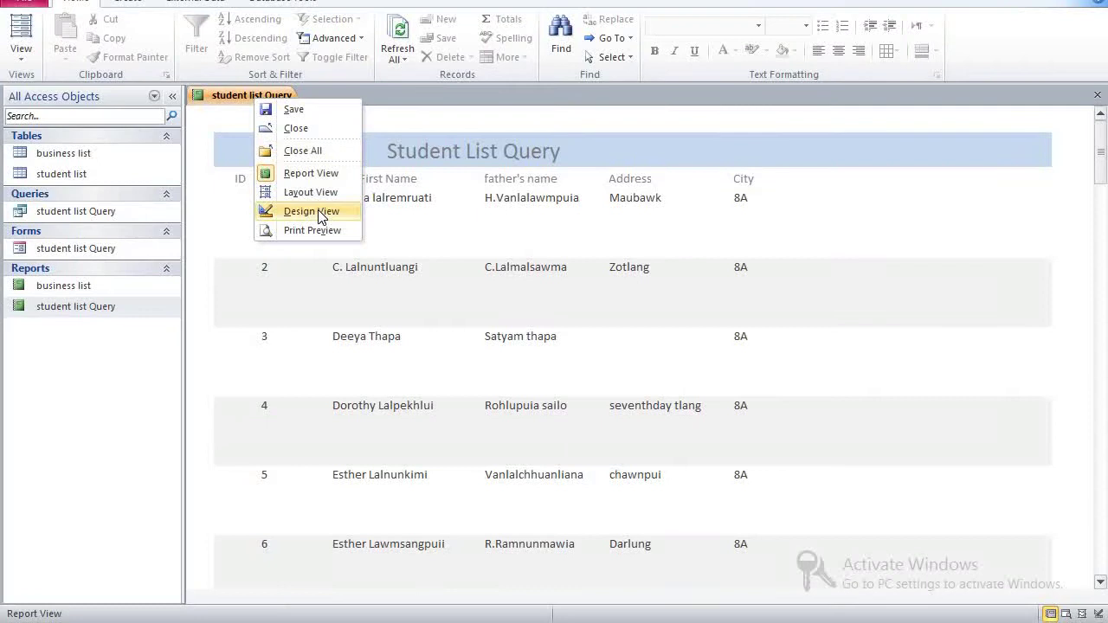
pyautogui.click(314, 211)
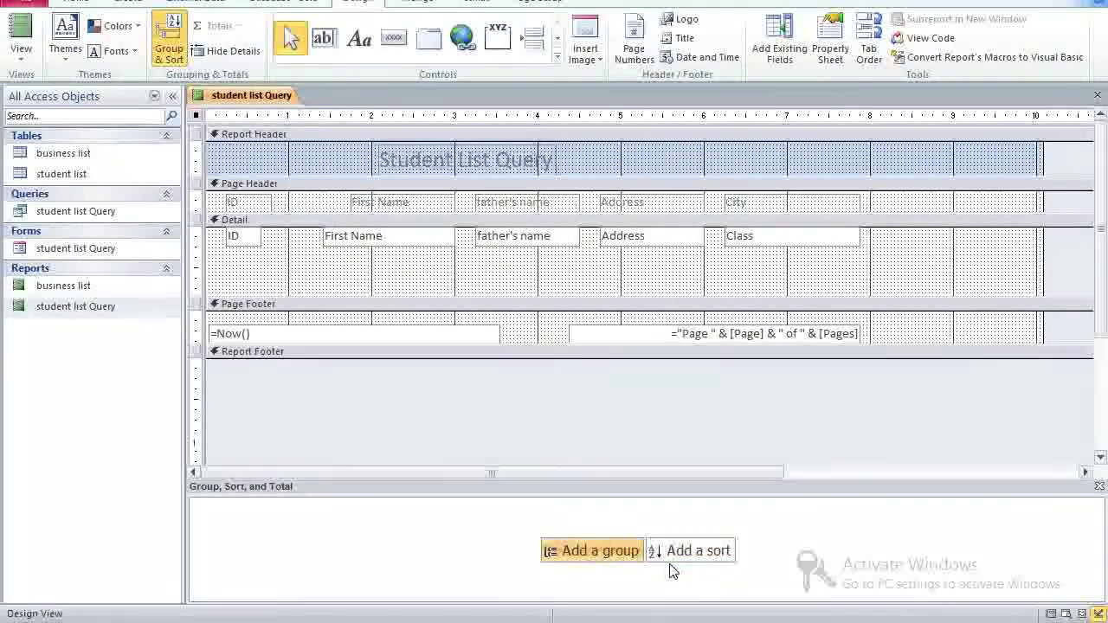
pyautogui.rightClick(264, 101)
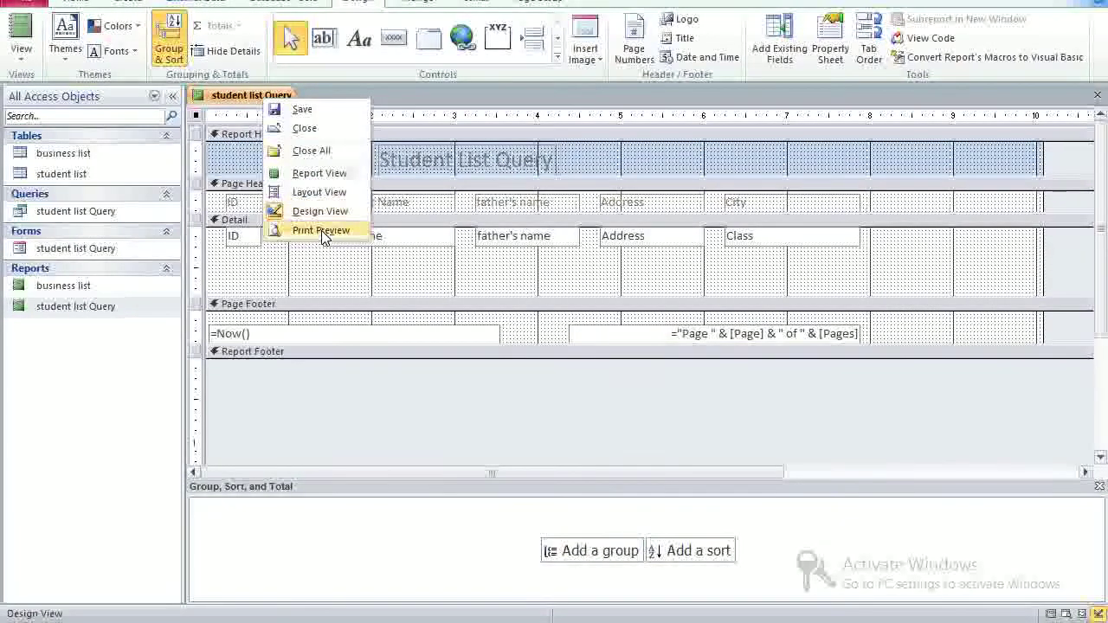
pyautogui.click(317, 191)
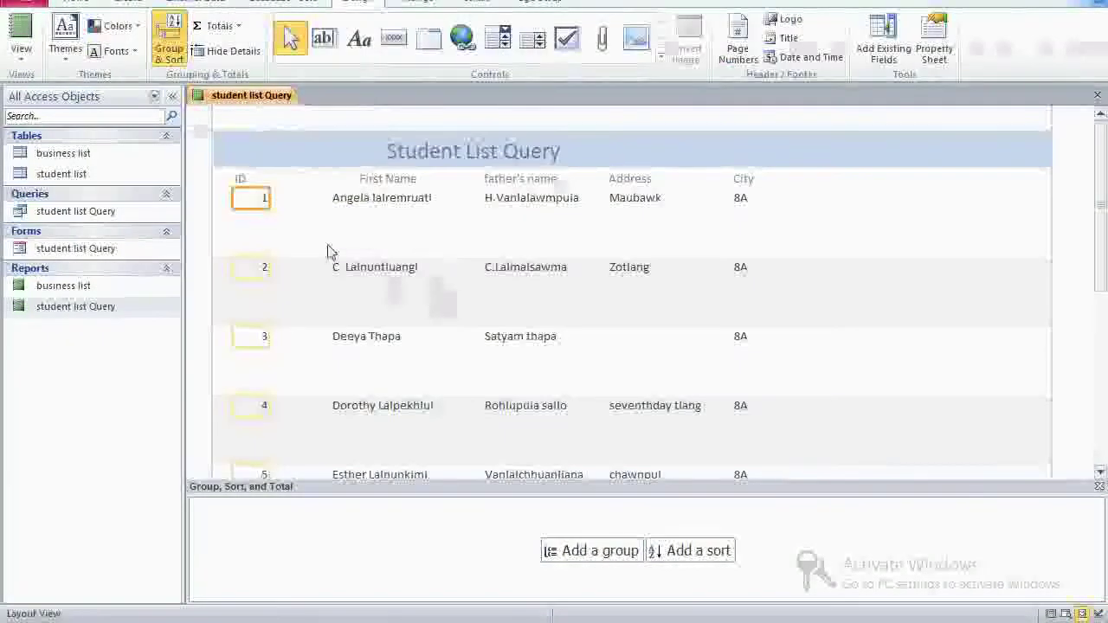
# In Layout View, group the report on First Name and add a sort by ID from smallest to largest
pyautogui.click(601, 557)
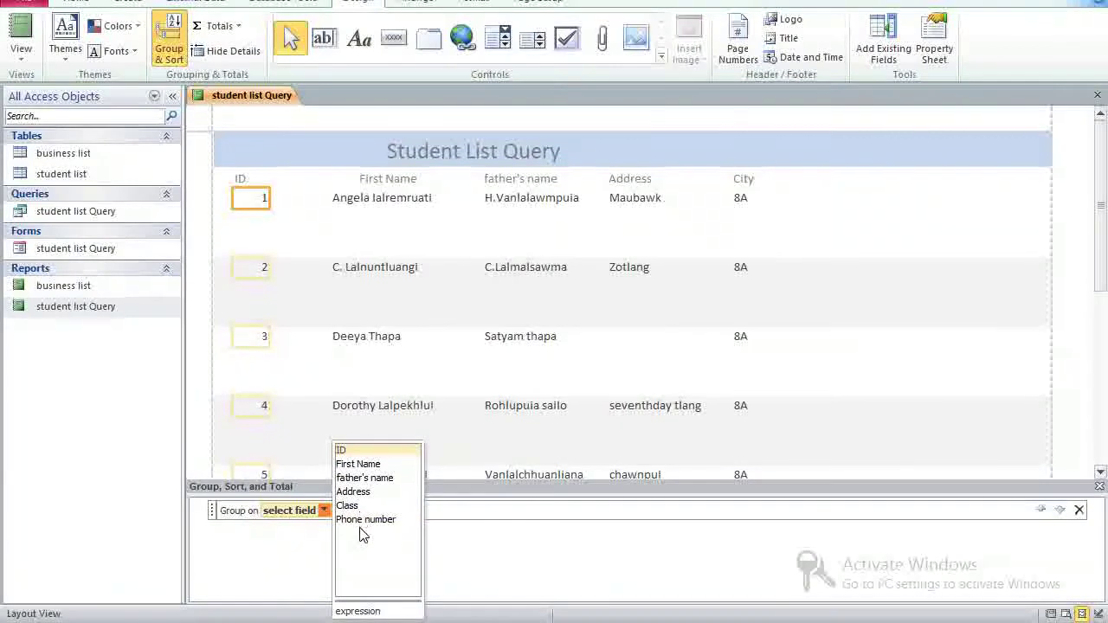
pyautogui.click(361, 468)
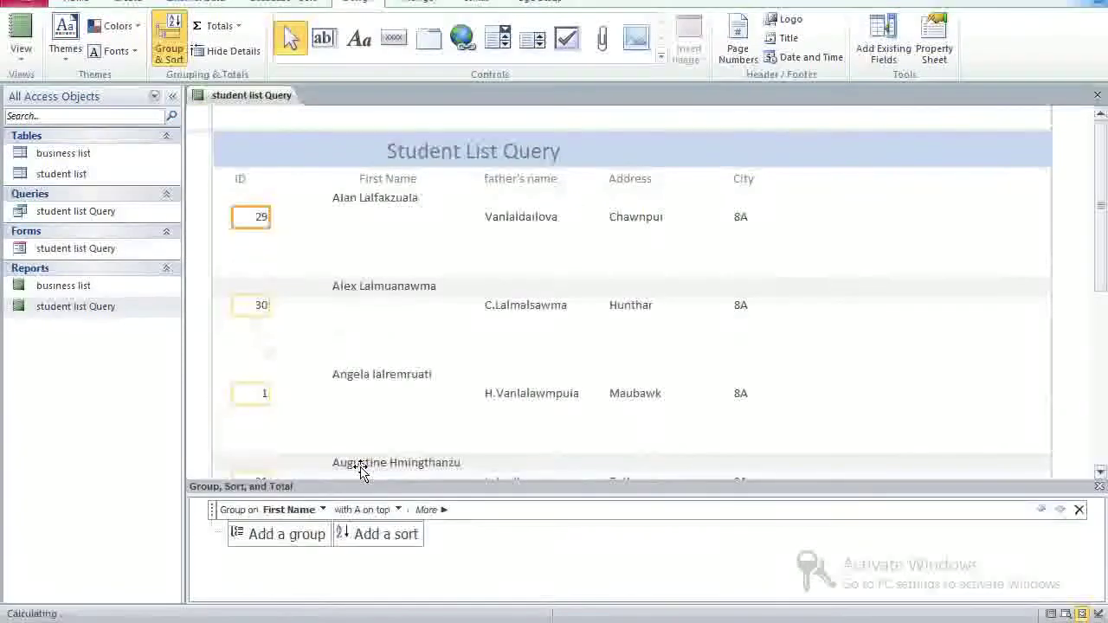
pyautogui.click(375, 541)
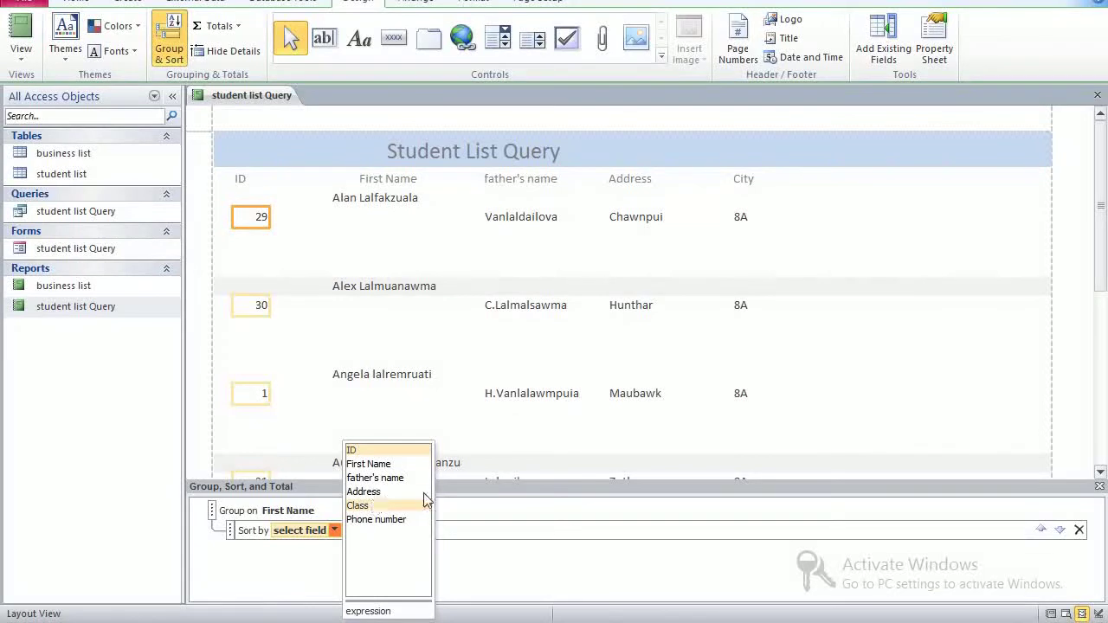
pyautogui.click(354, 452)
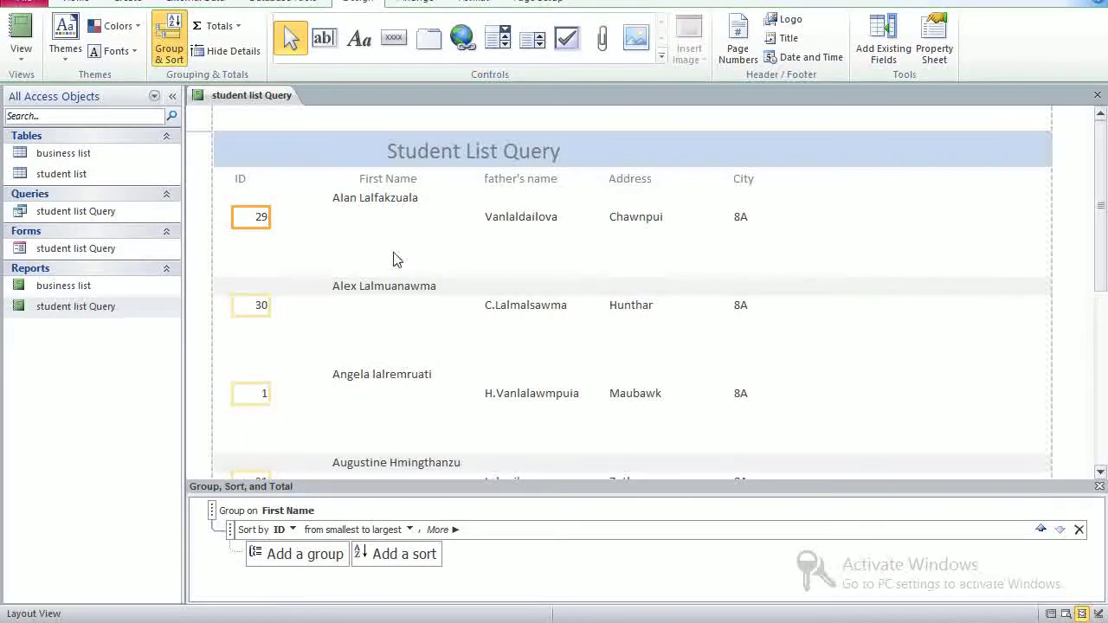
# Save and close the student list Query report, and restore the database window to its smaller size
pyautogui.rightClick(235, 93)
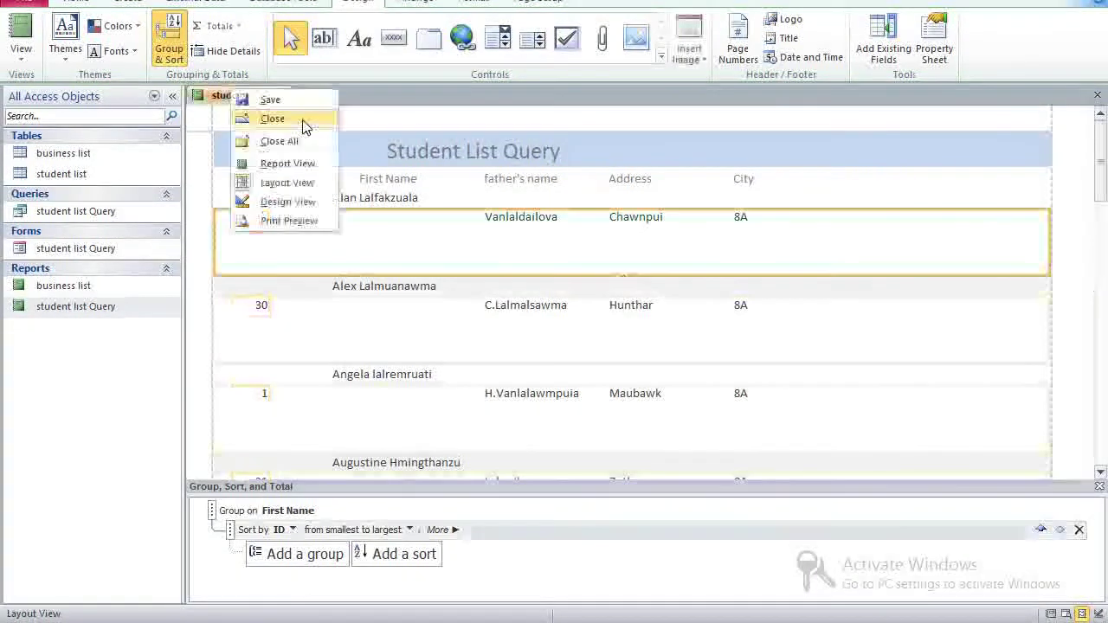
pyautogui.click(270, 100)
pyautogui.rightClick(236, 93)
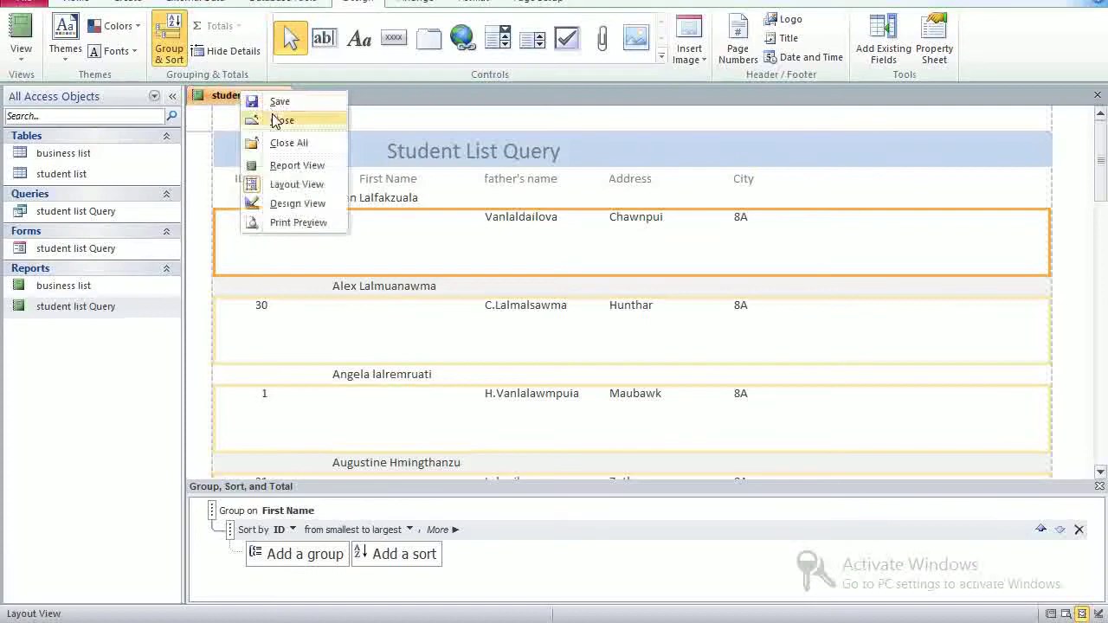
pyautogui.click(276, 119)
pyautogui.click(1078, 1)
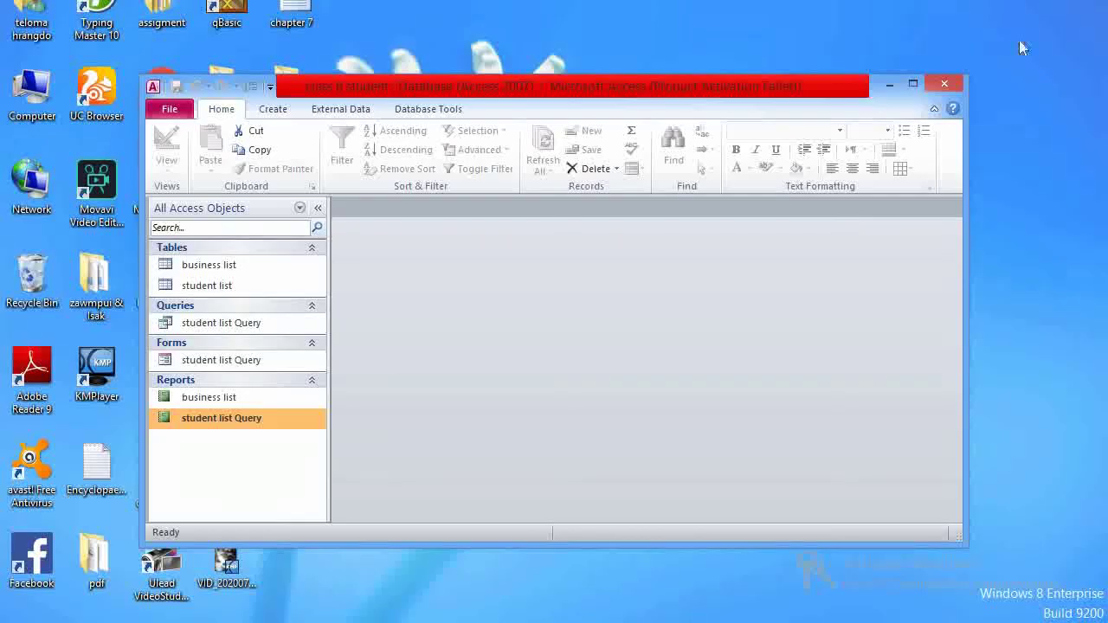